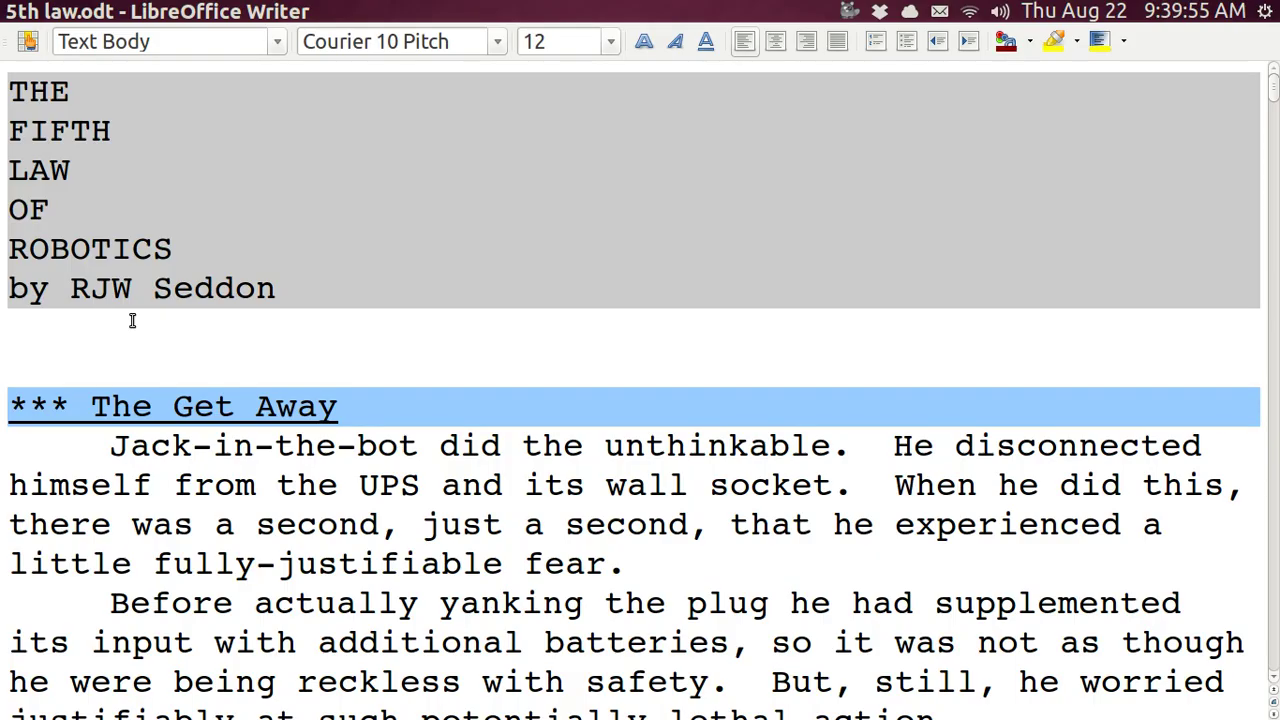
# - Bring up the menu bar above the 5th law.odt manuscript to reach the View menu
pyautogui.moveTo(131, 5)
pyautogui.click(190, 12)
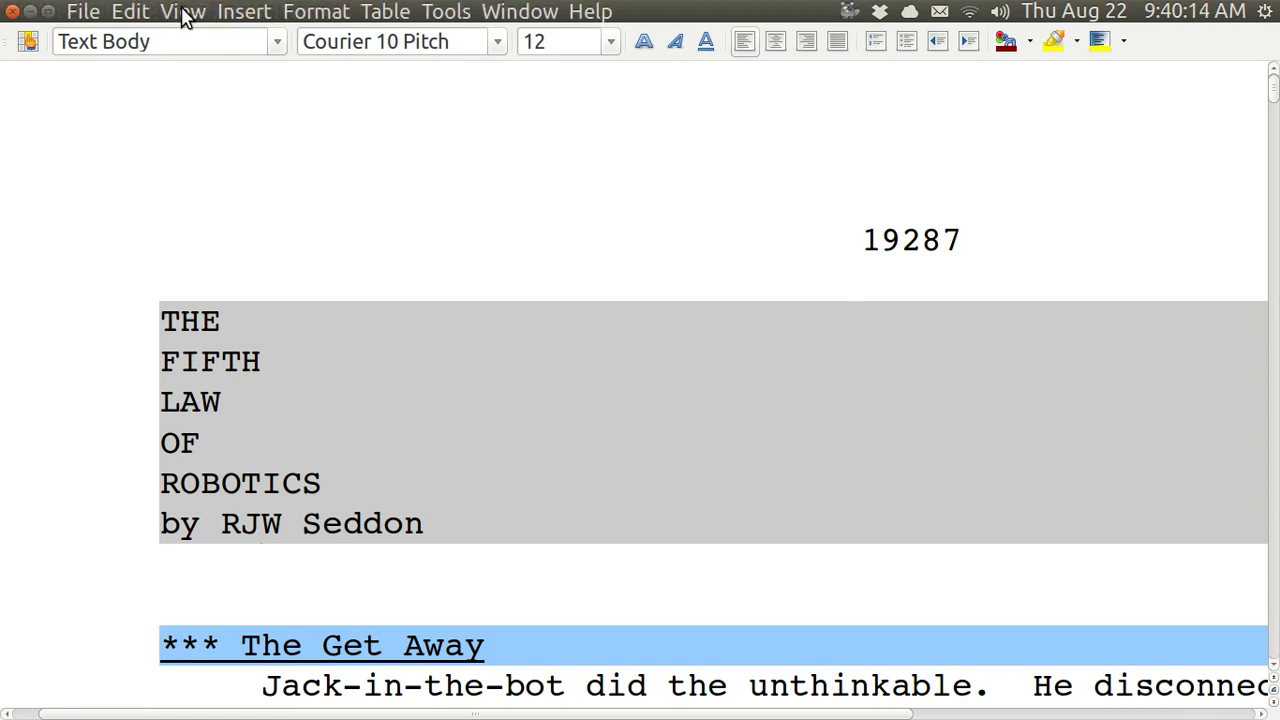
pyautogui.click(183, 12)
pyautogui.click(193, 68)
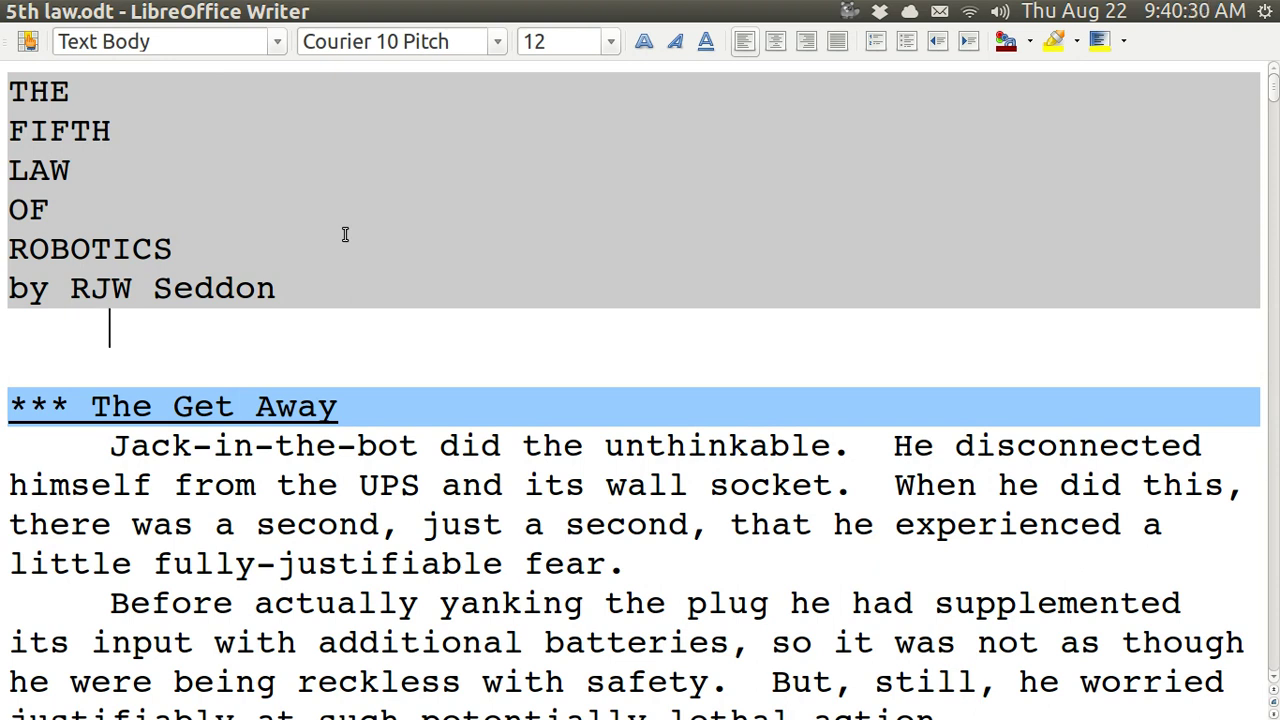
# - Snap the manuscript window to the left half and set the zoom to 100%
pyautogui.press('ctrl+super+Left')
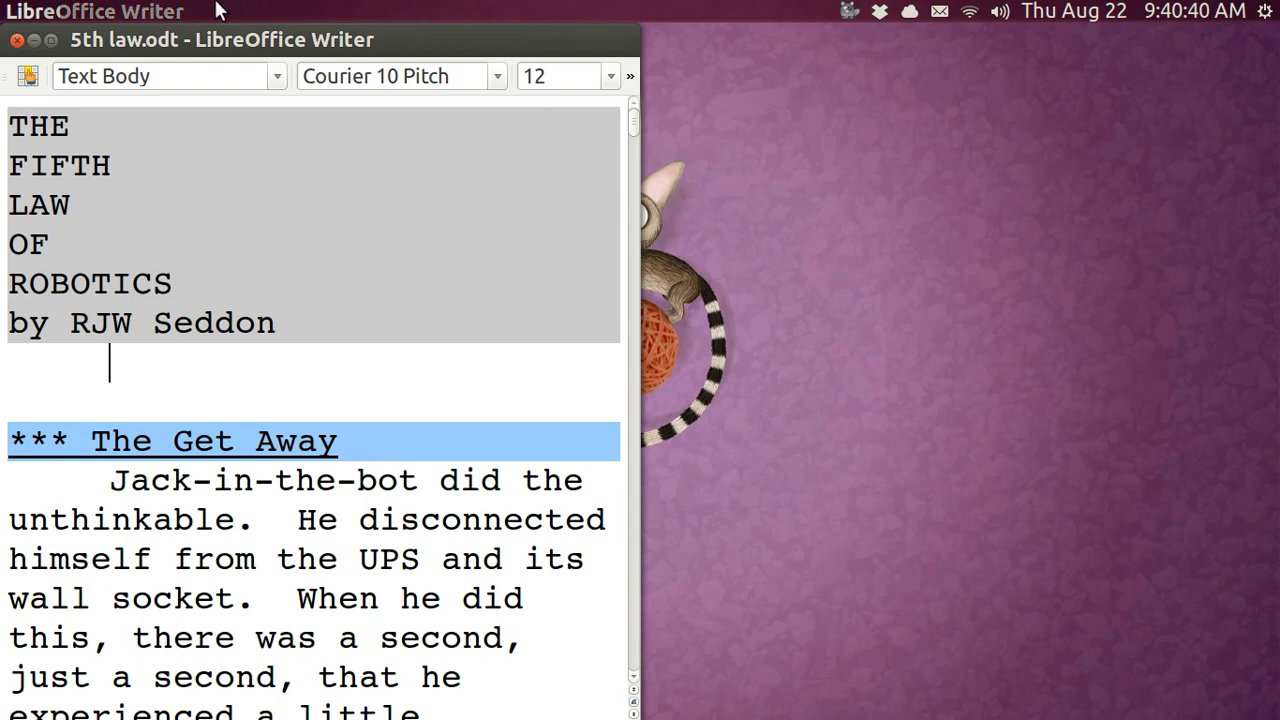
pyautogui.click(186, 14)
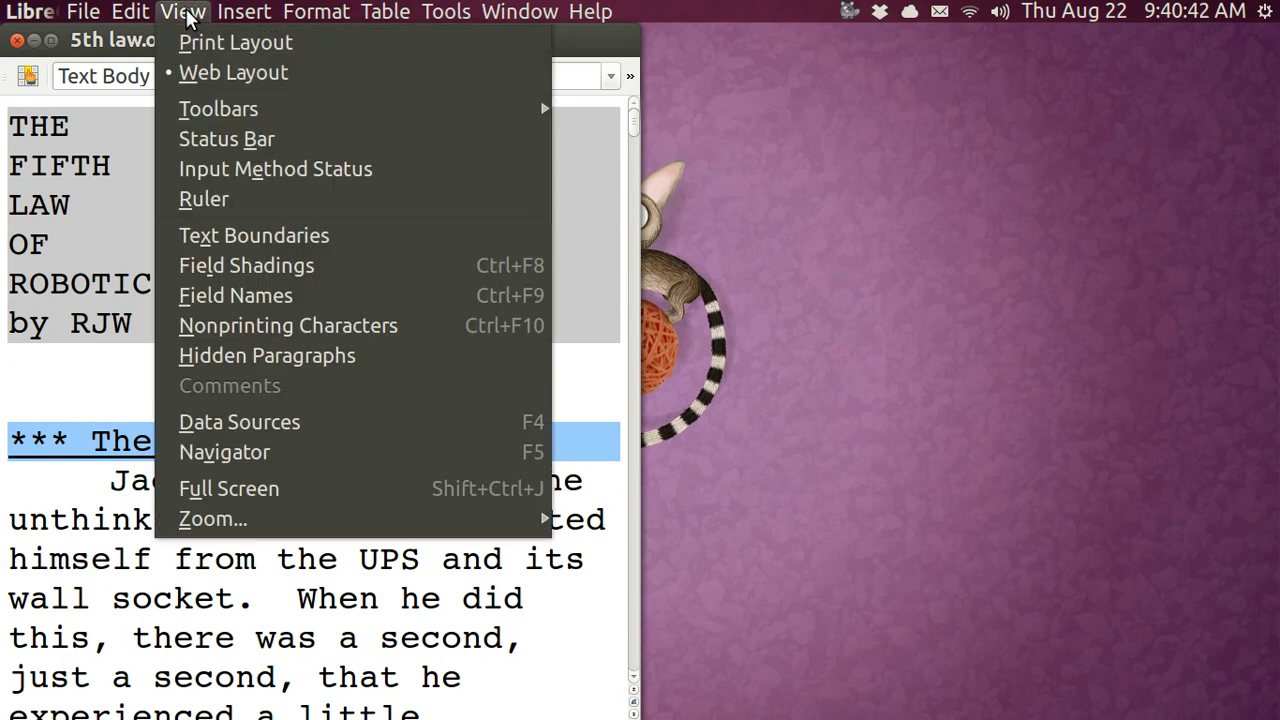
pyautogui.moveTo(210, 522)
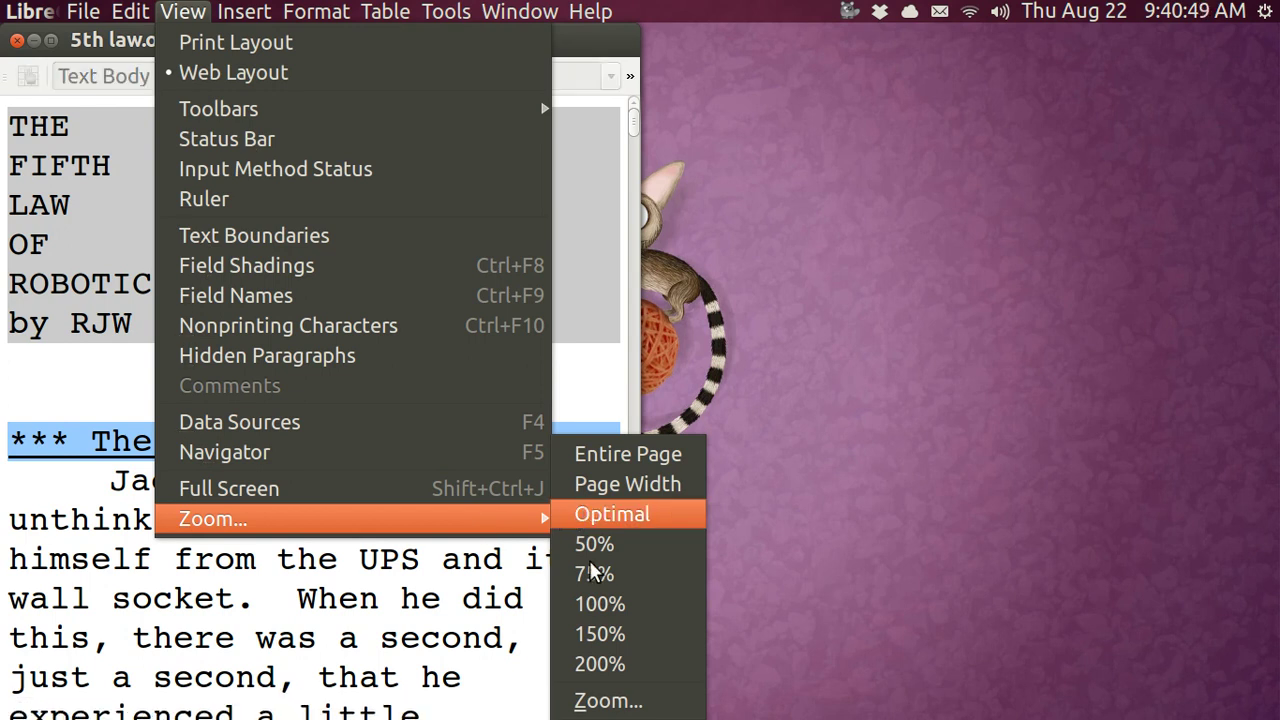
pyautogui.click(595, 602)
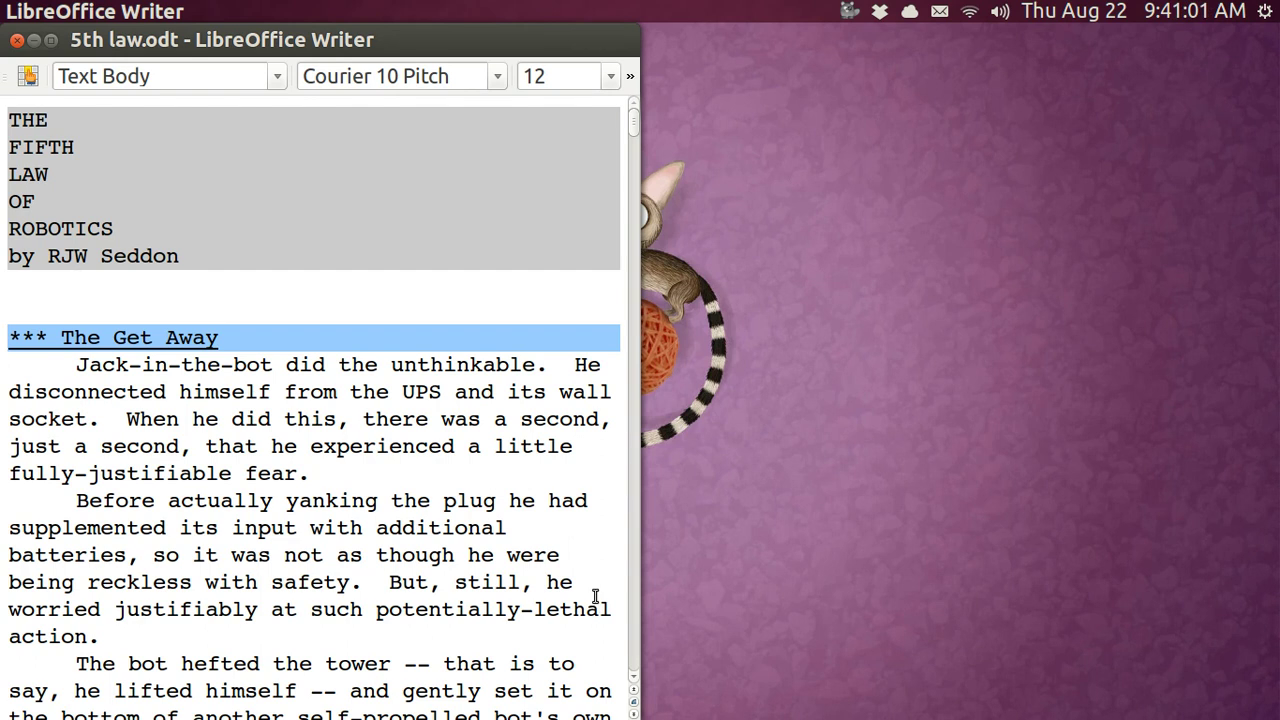
# - Tile the window across the top, page down to Deliveries, and maximize it
pyautogui.press('ctrl+alt+KP_8')
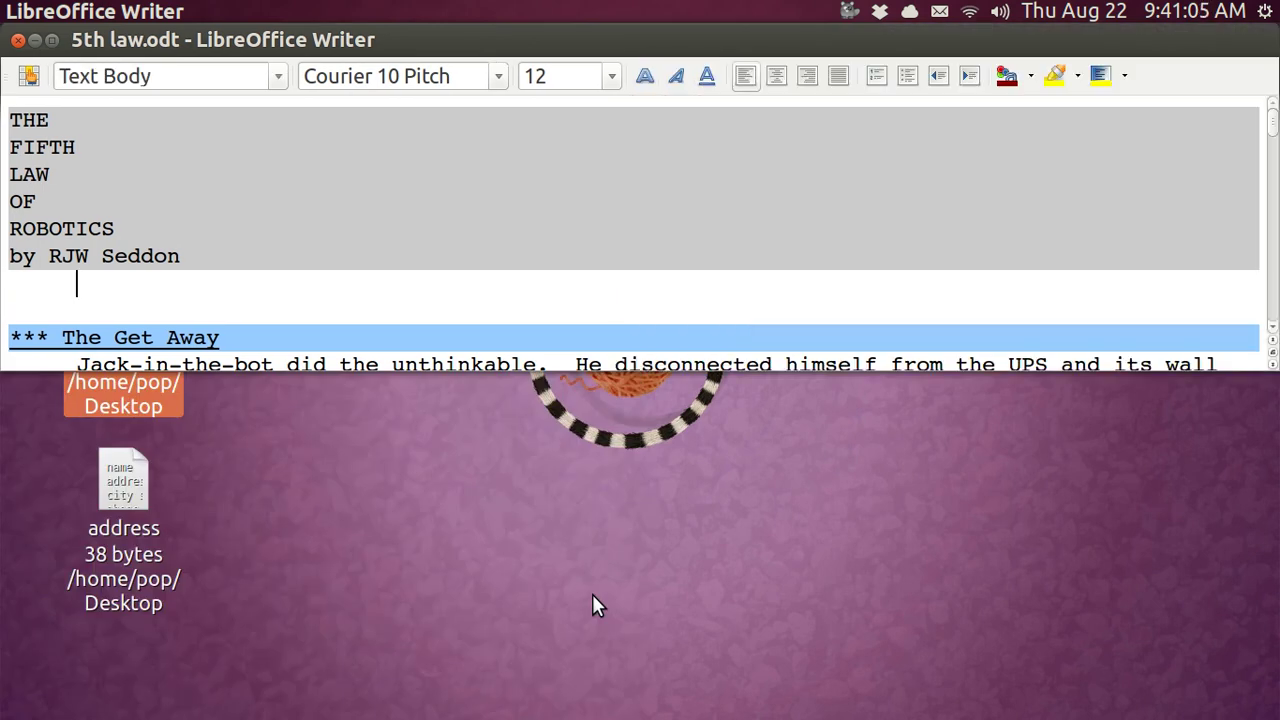
pyautogui.press('pagedown')
pyautogui.press('pagedown')
pyautogui.press('pagedown')
pyautogui.press('pagedown')
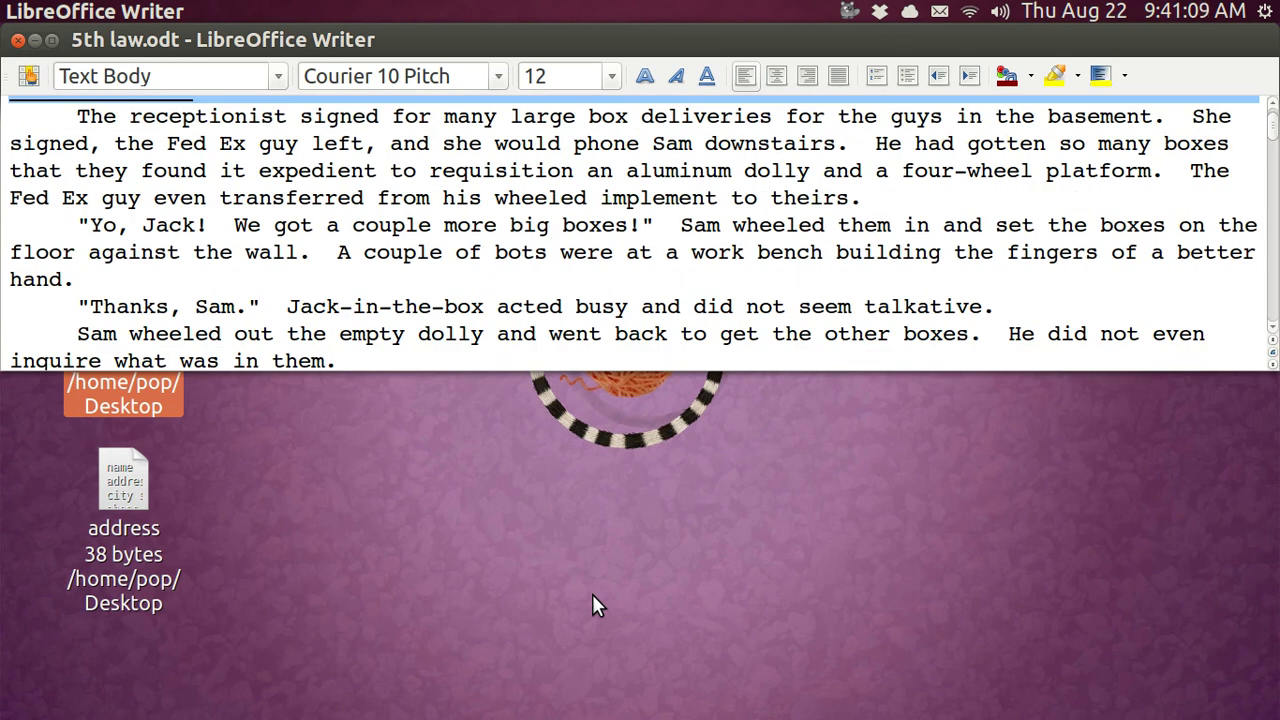
pyautogui.press('ctrl+super+Up')
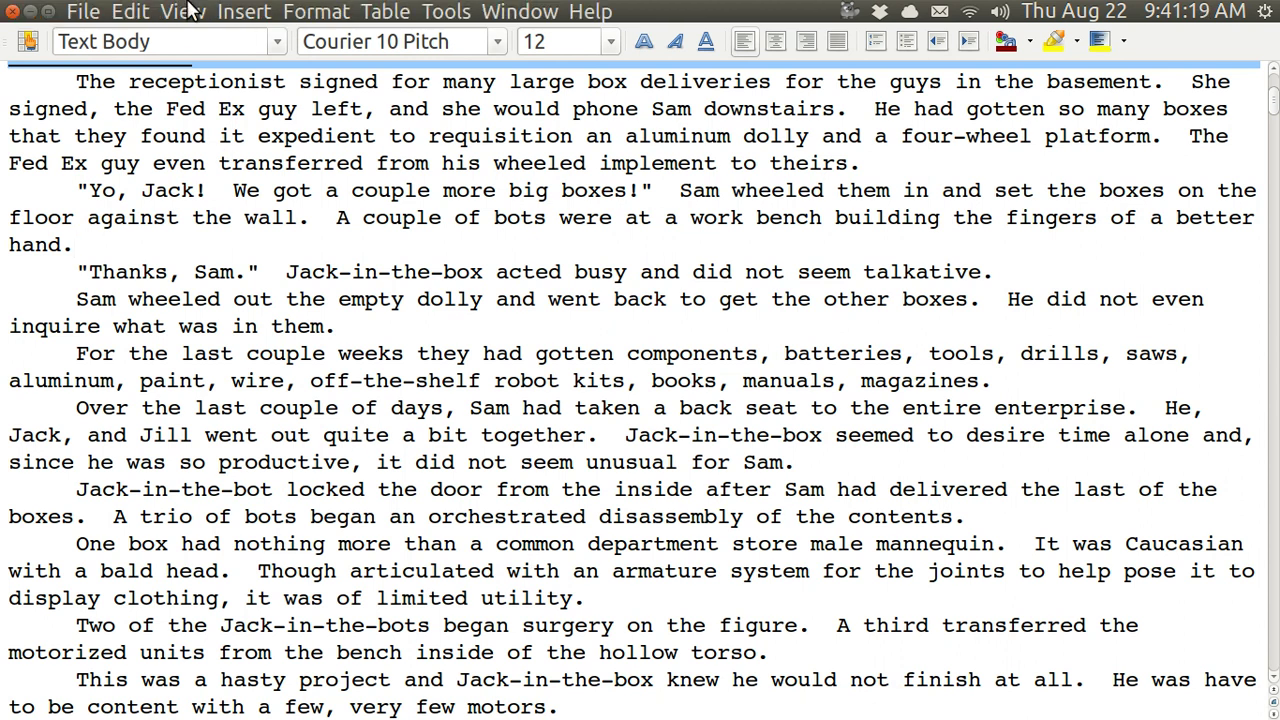
# - Set the View zoom to 200%
pyautogui.click(190, 10)
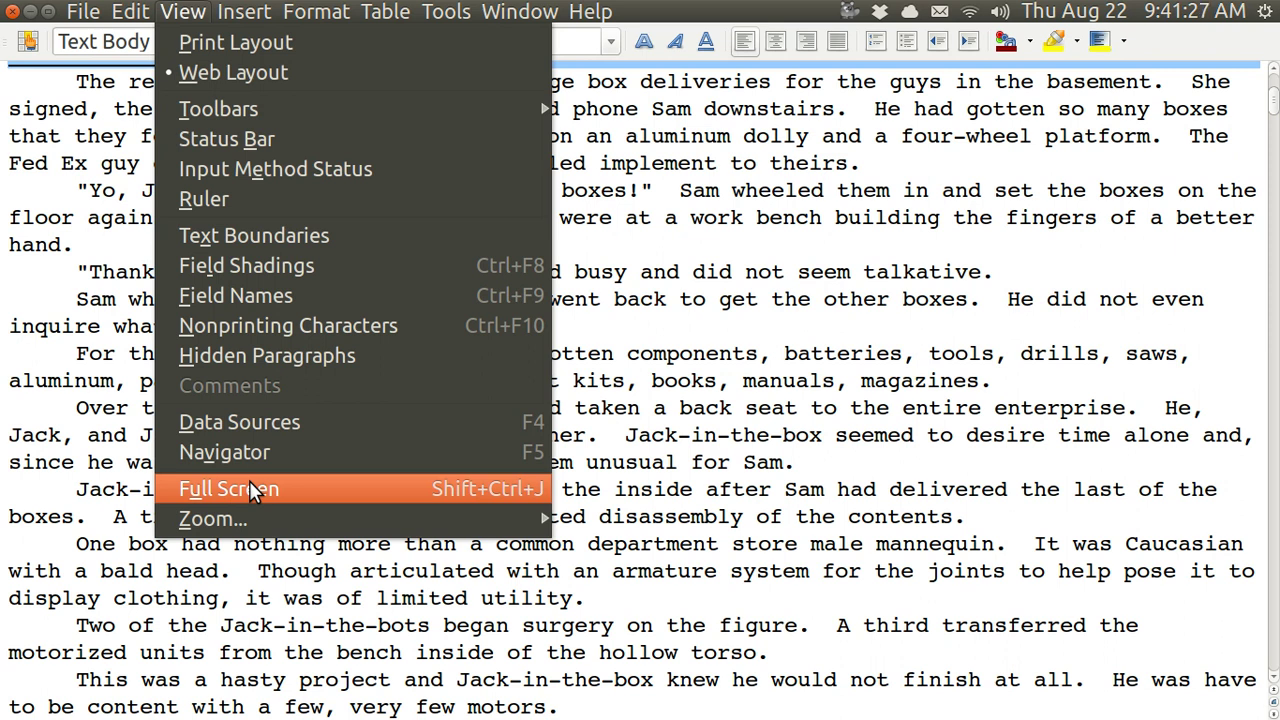
pyautogui.moveTo(249, 518)
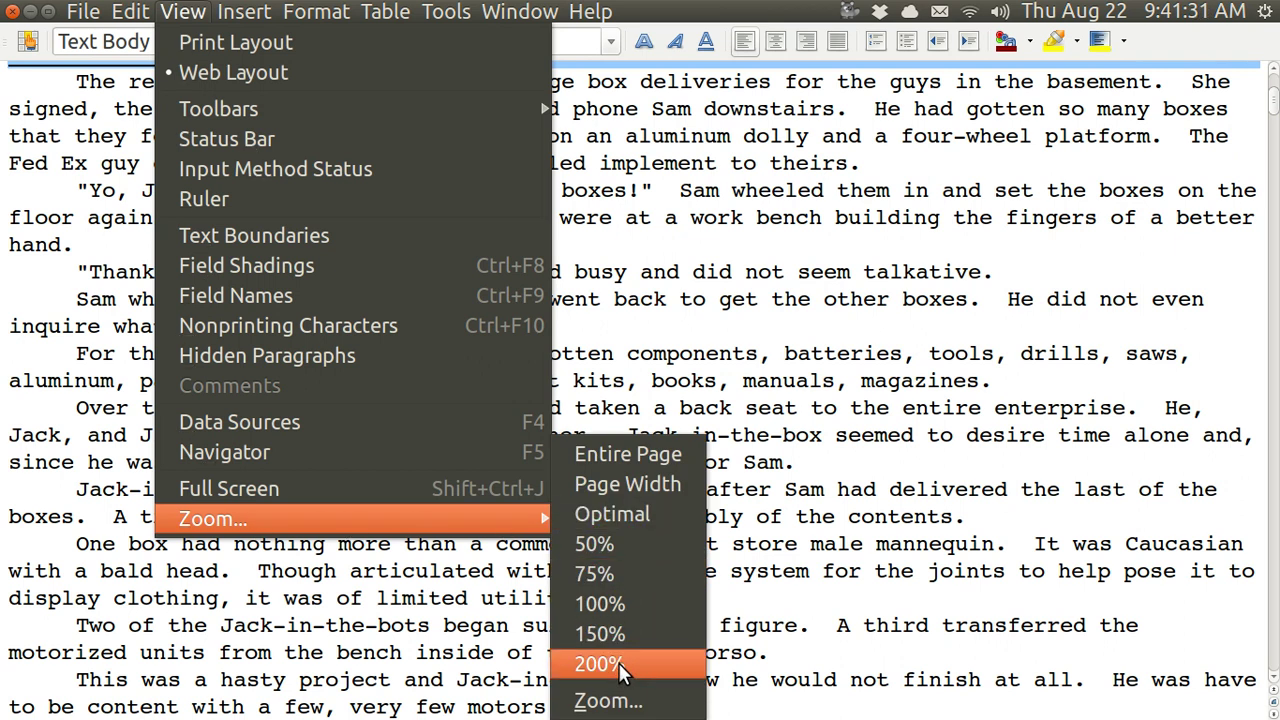
pyautogui.click(618, 662)
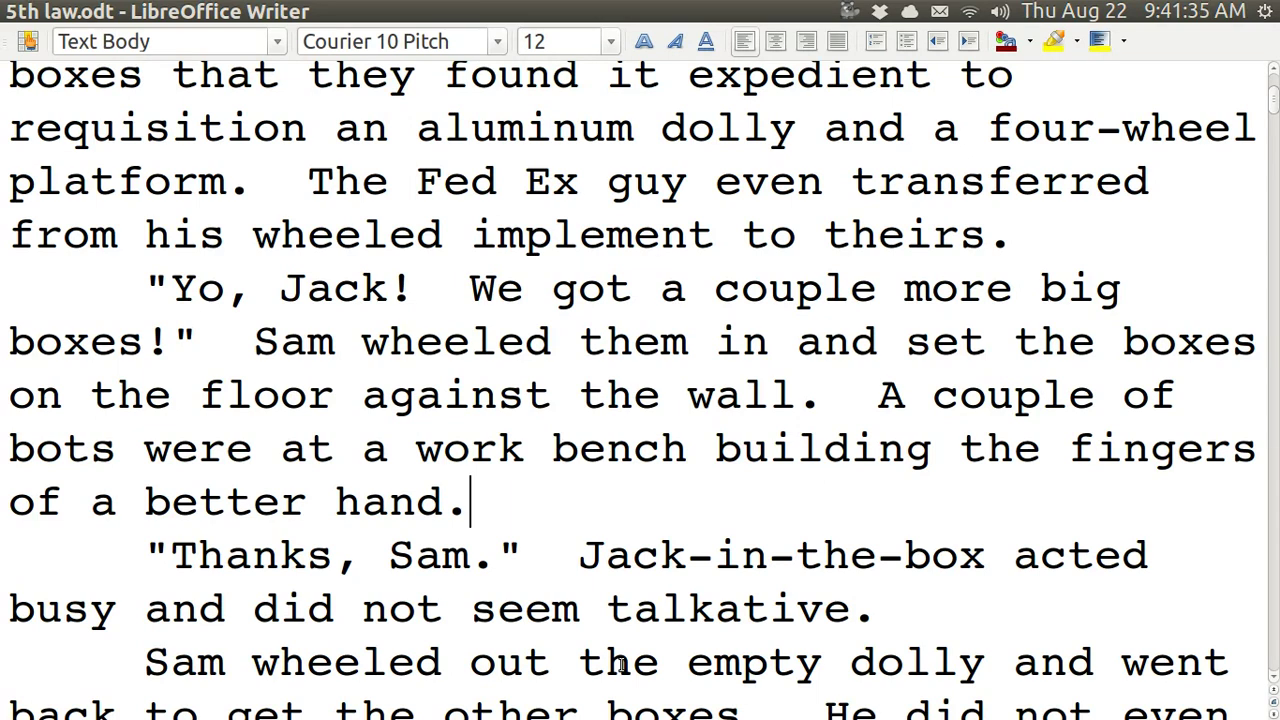
# - Restore the window to the left half and show the 19287-word count from Tools
pyautogui.press('ctrl+super+Down')
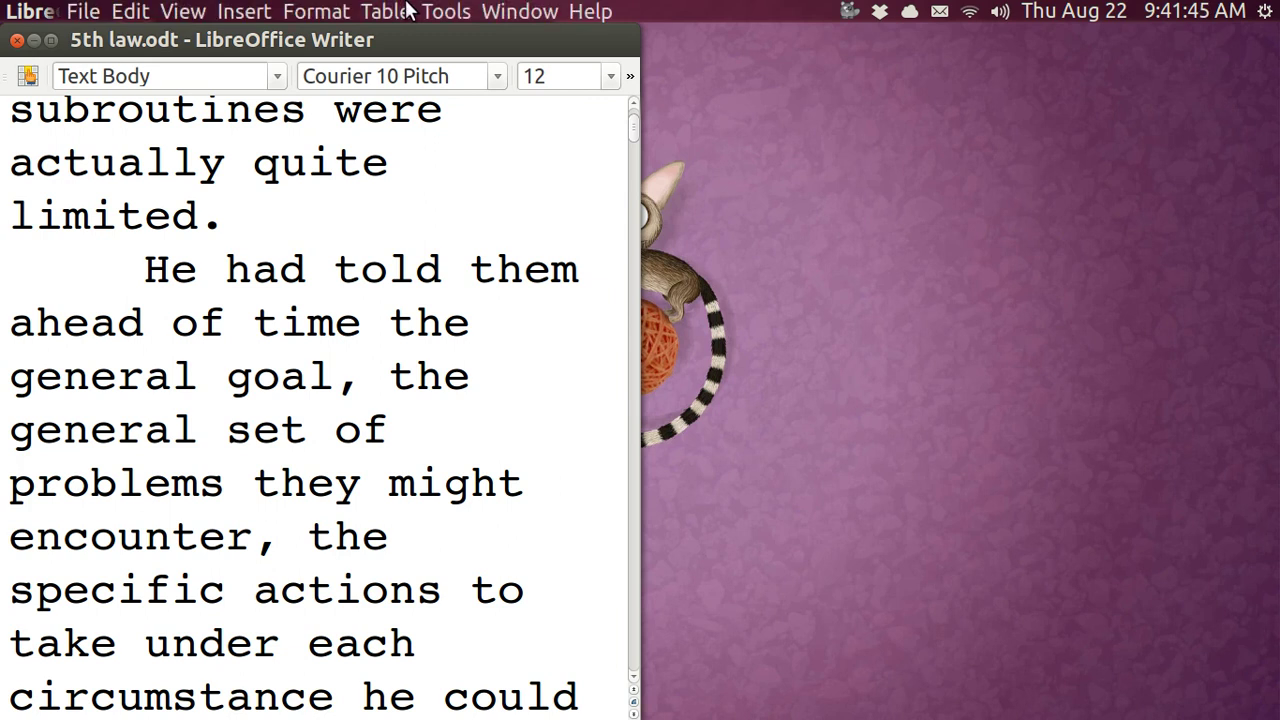
pyautogui.click(444, 12)
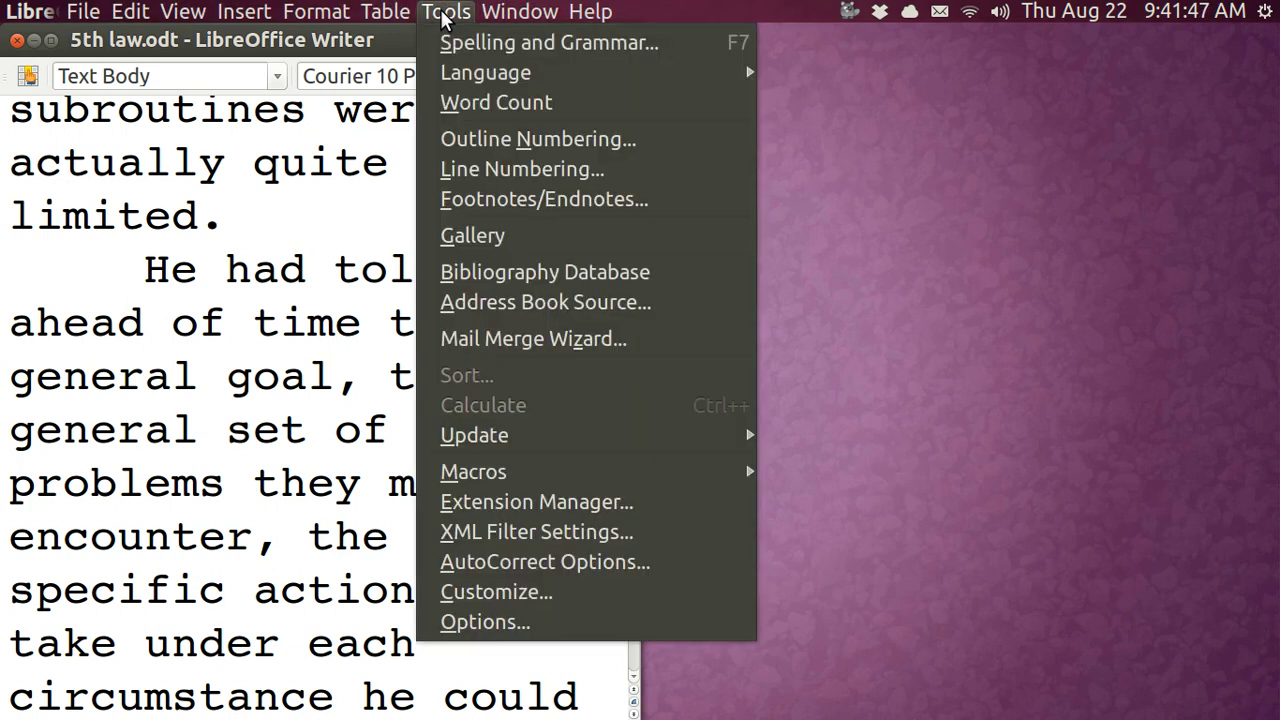
pyautogui.click(478, 103)
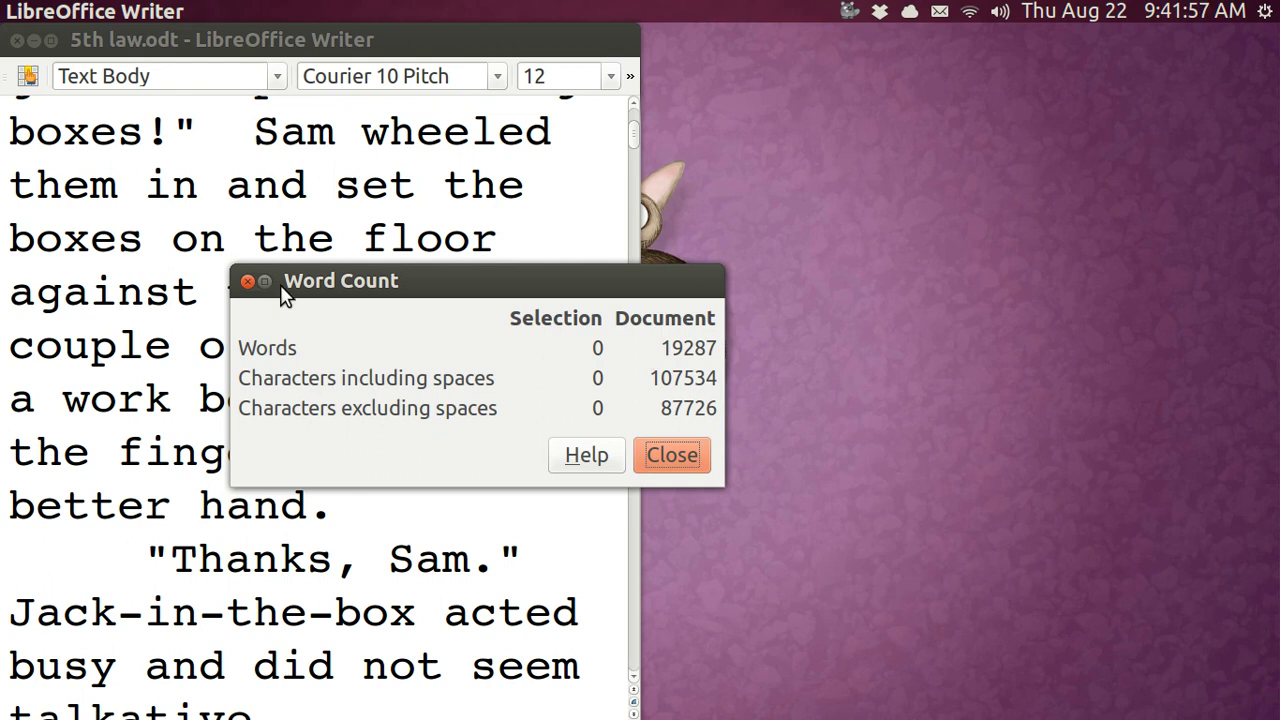
# - Close Word Count, save, switch to Print Layout and maximize the window
pyautogui.click(249, 283)
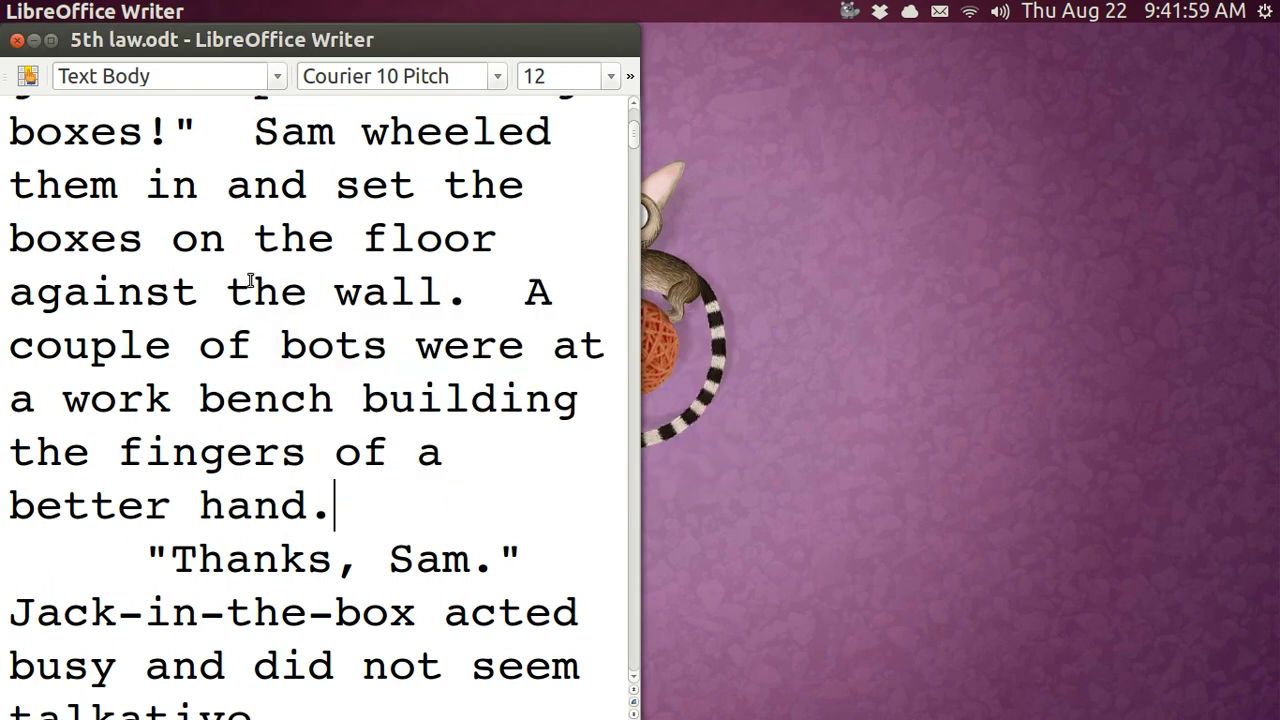
pyautogui.hotkey('ctrl', 's')
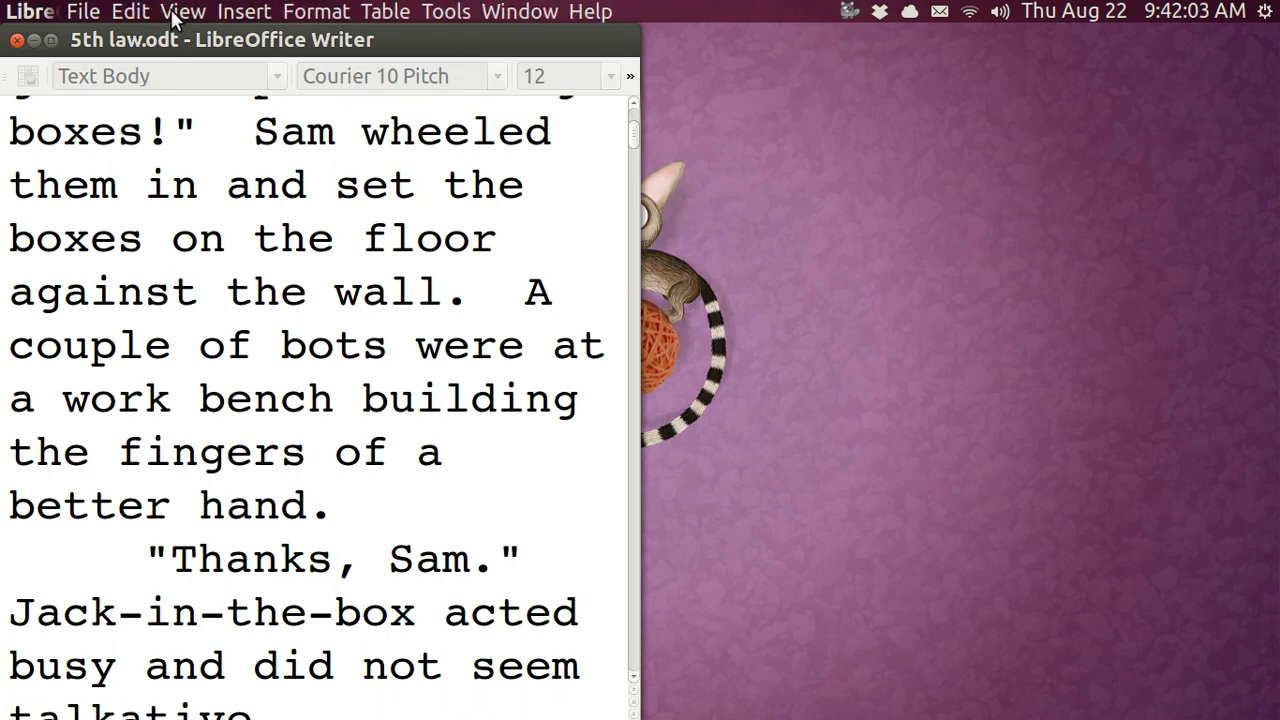
pyautogui.click(183, 12)
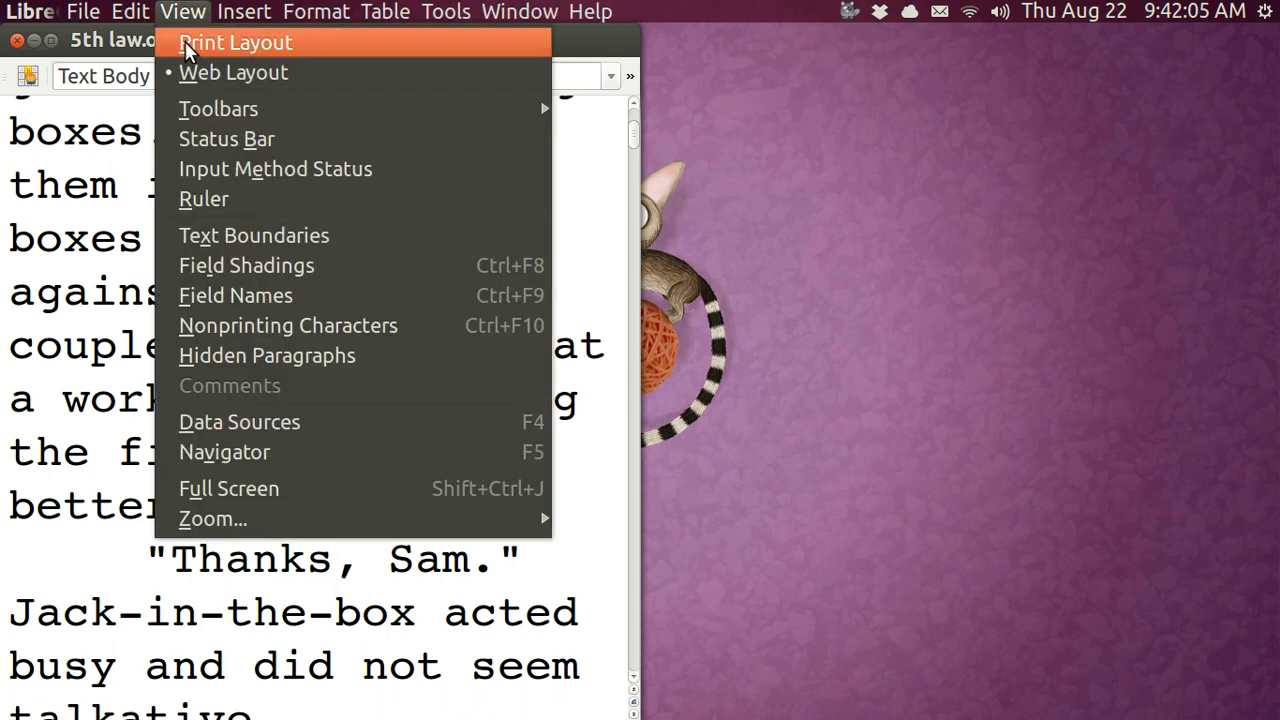
pyautogui.click(186, 43)
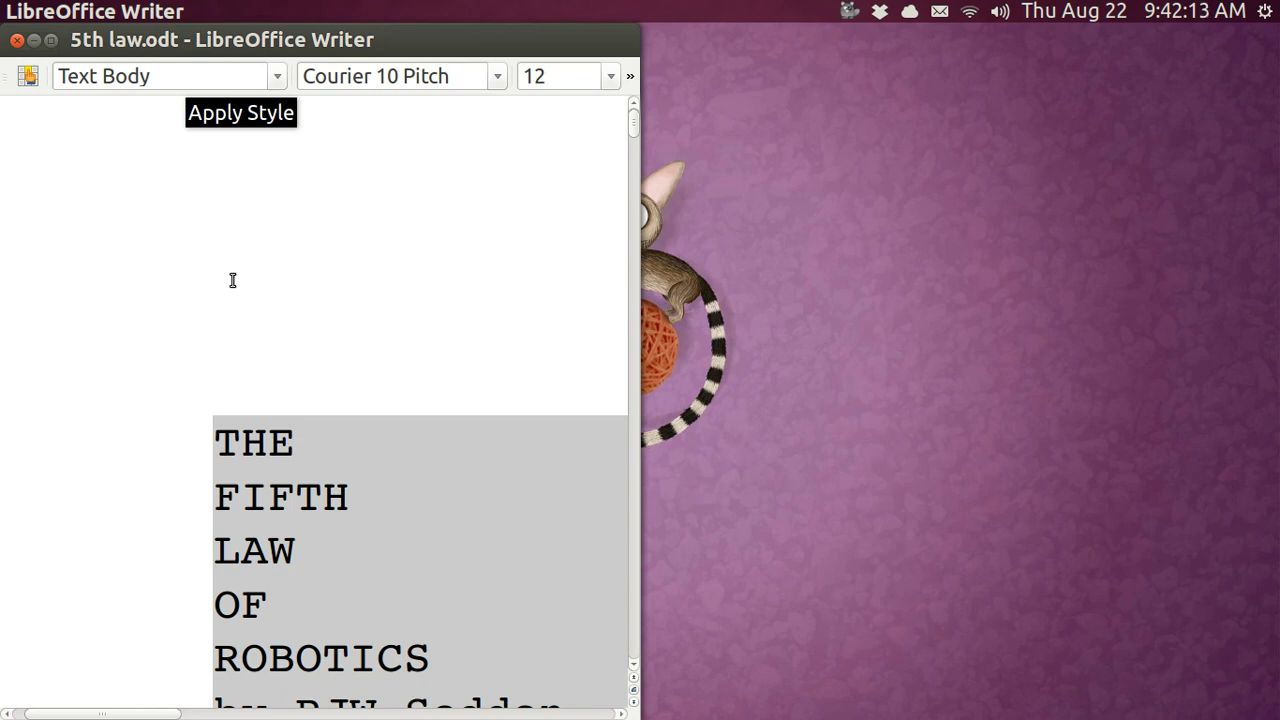
pyautogui.press('ctrl+super+Up')
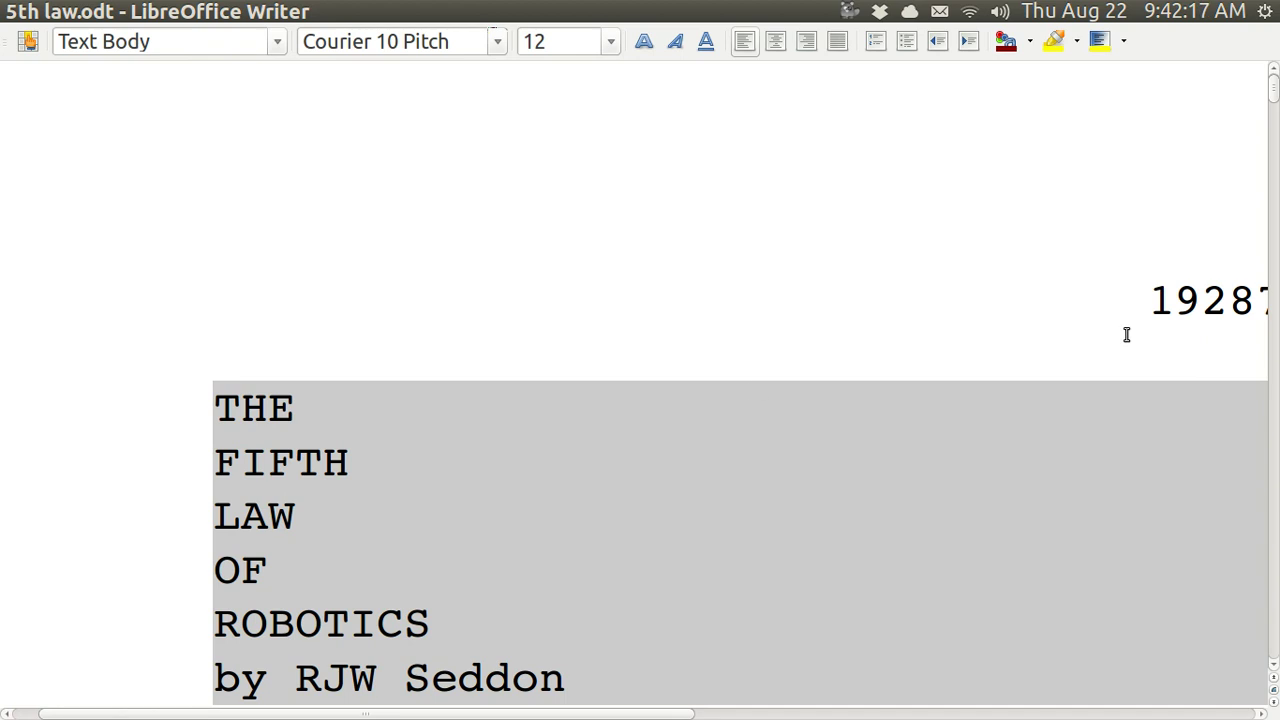
# - Put the cursor in the 19287 header and bring up the View zoom choices
pyautogui.click(1201, 304)
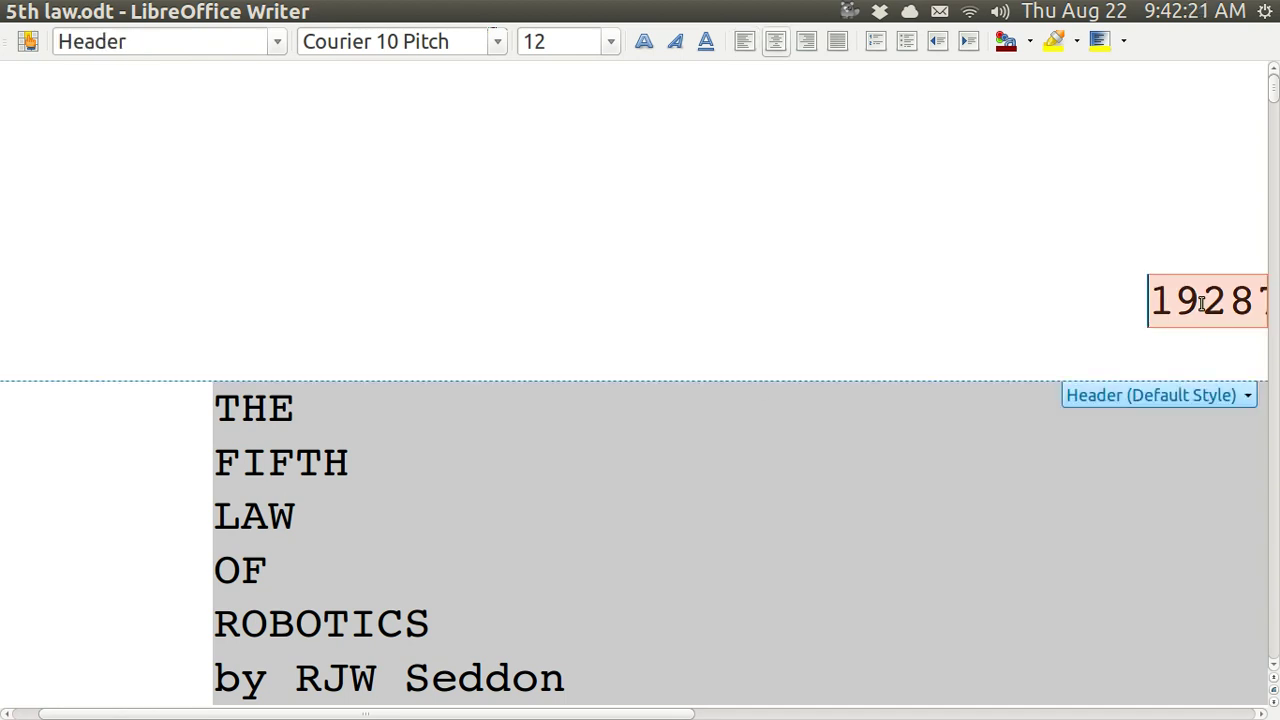
pyautogui.click(183, 12)
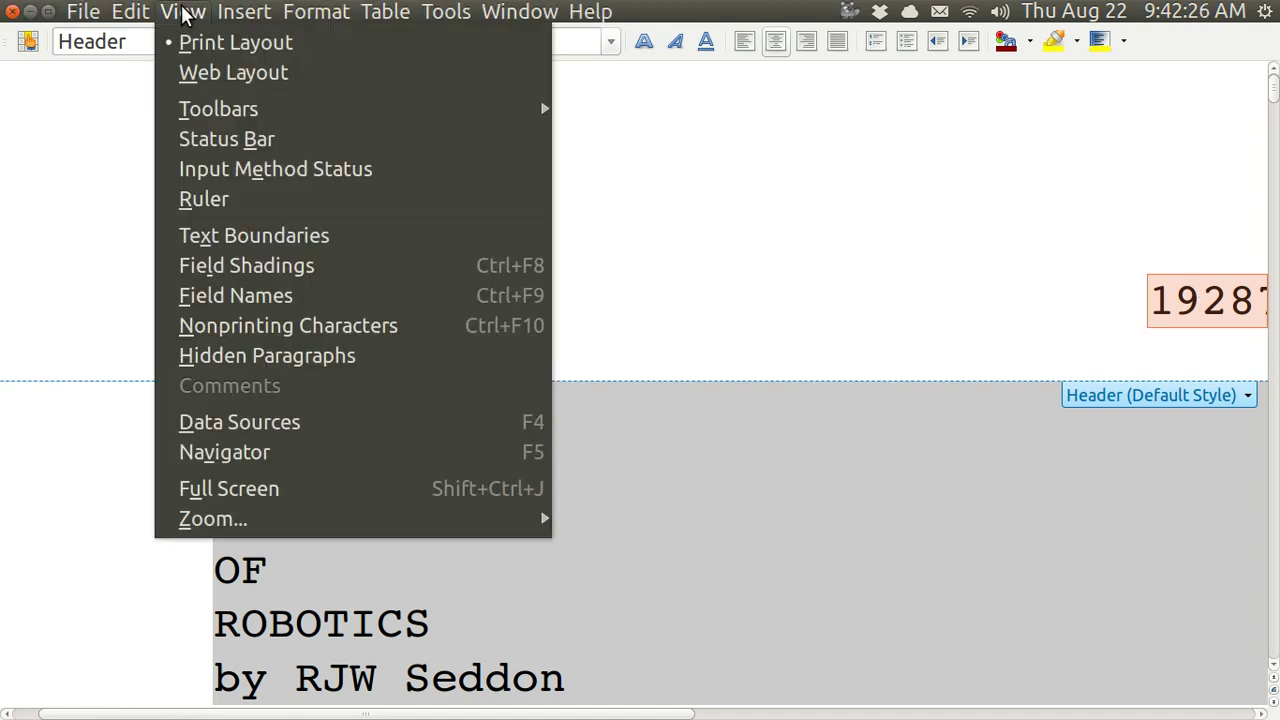
pyautogui.moveTo(215, 515)
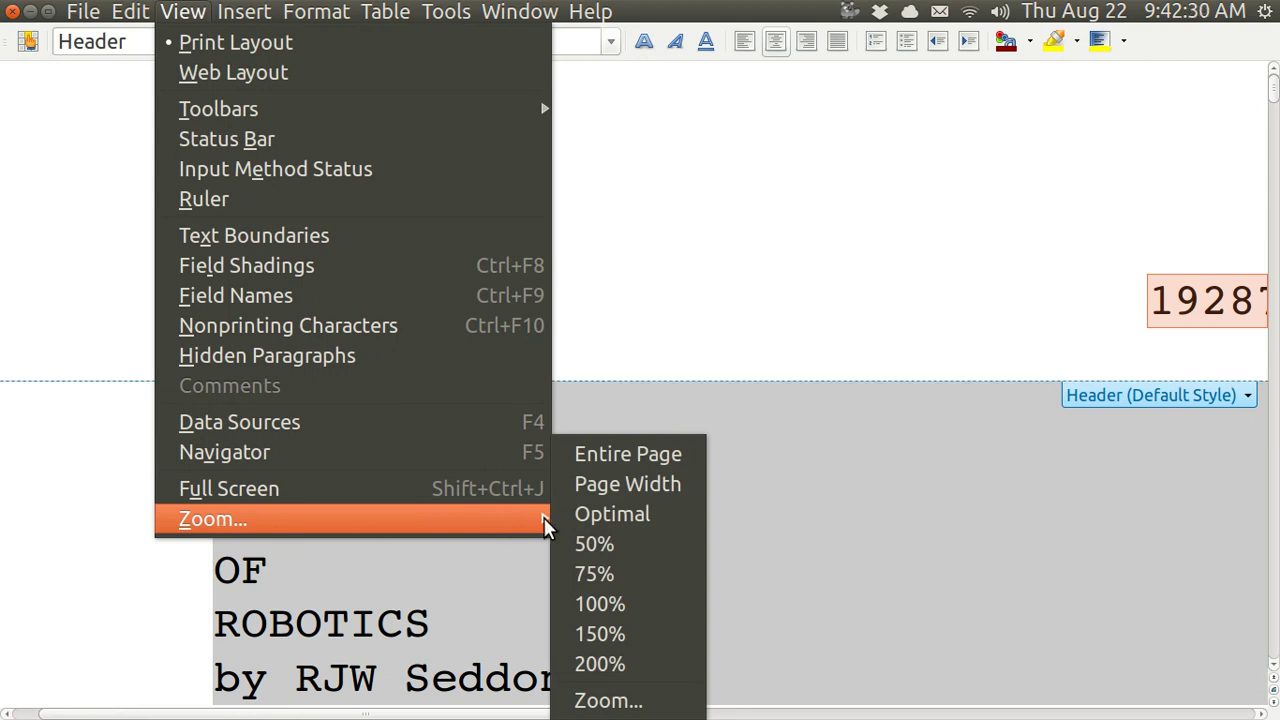
# - Zoom to Entire Page, then Page Width, and page down to the next 19287 header
pyautogui.click(612, 455)
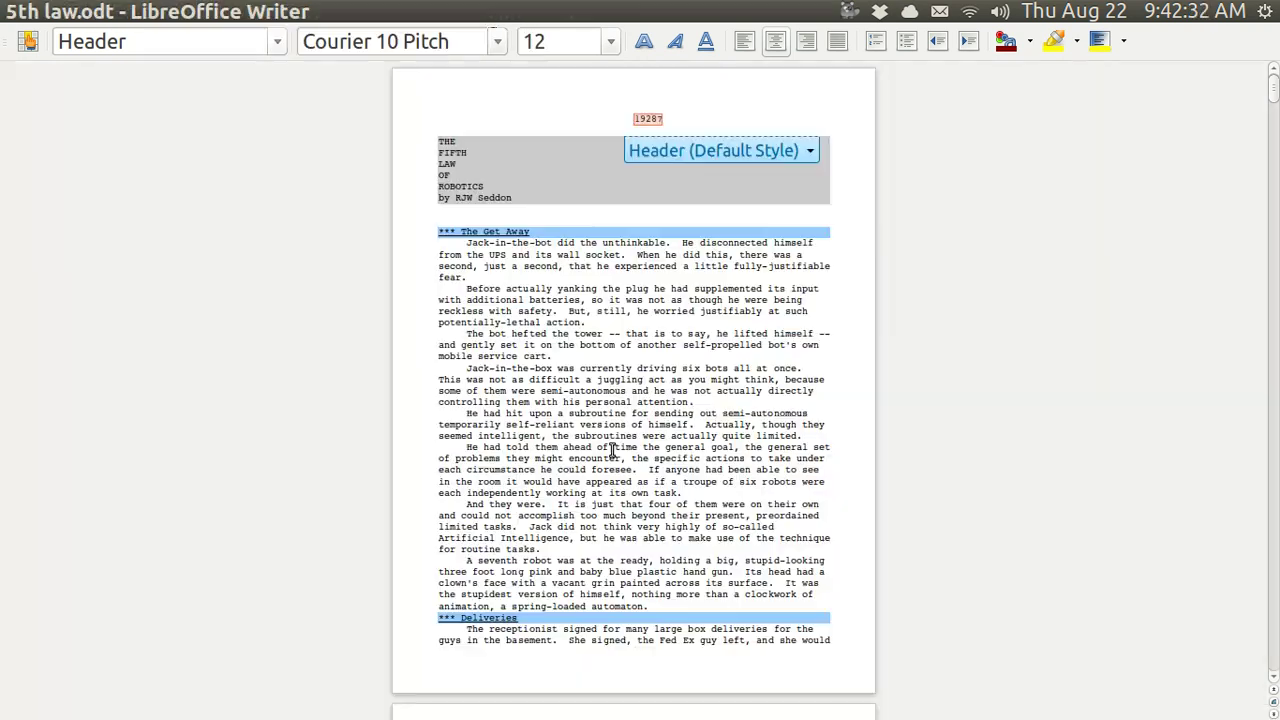
pyautogui.click(718, 333)
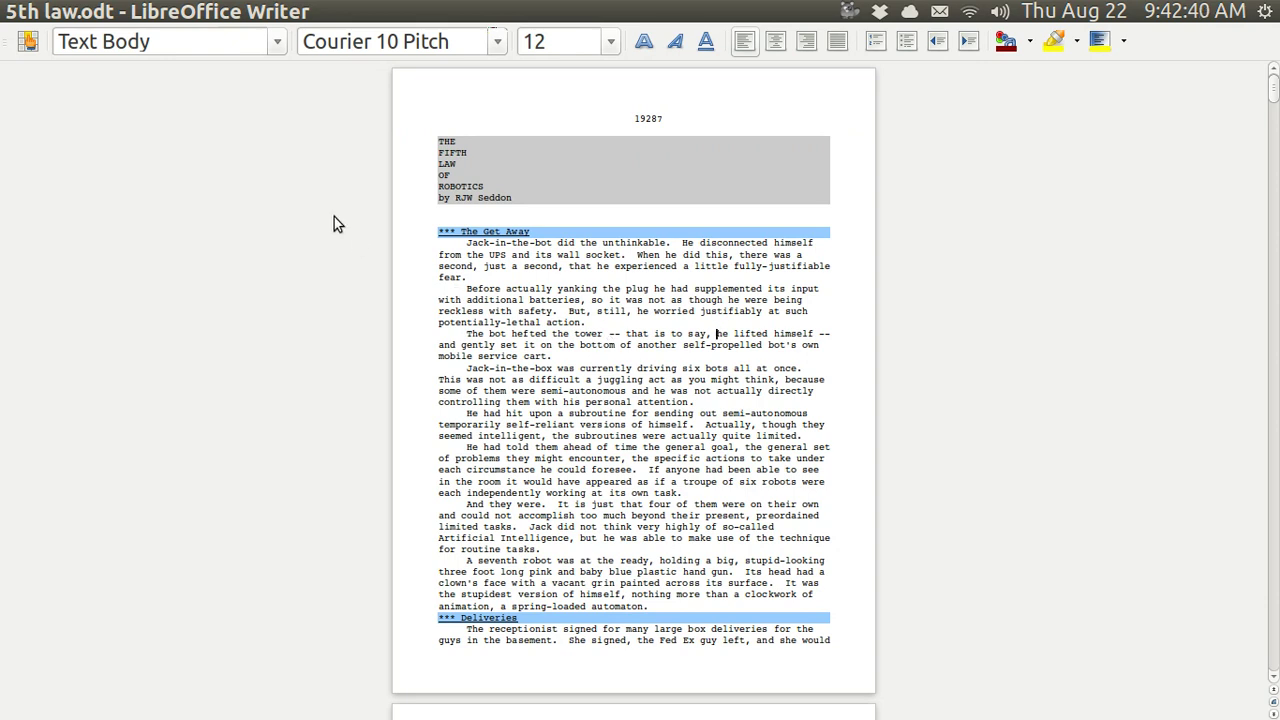
pyautogui.moveTo(235, 10)
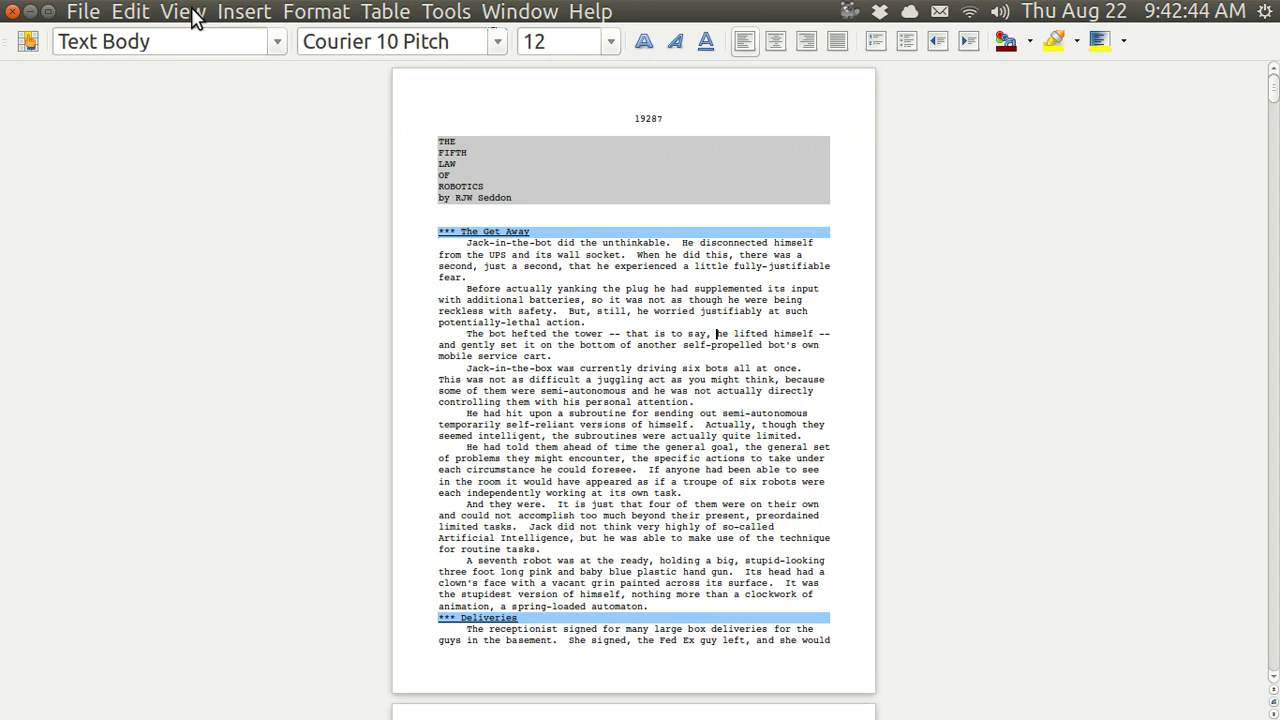
pyautogui.click(188, 12)
pyautogui.moveTo(248, 522)
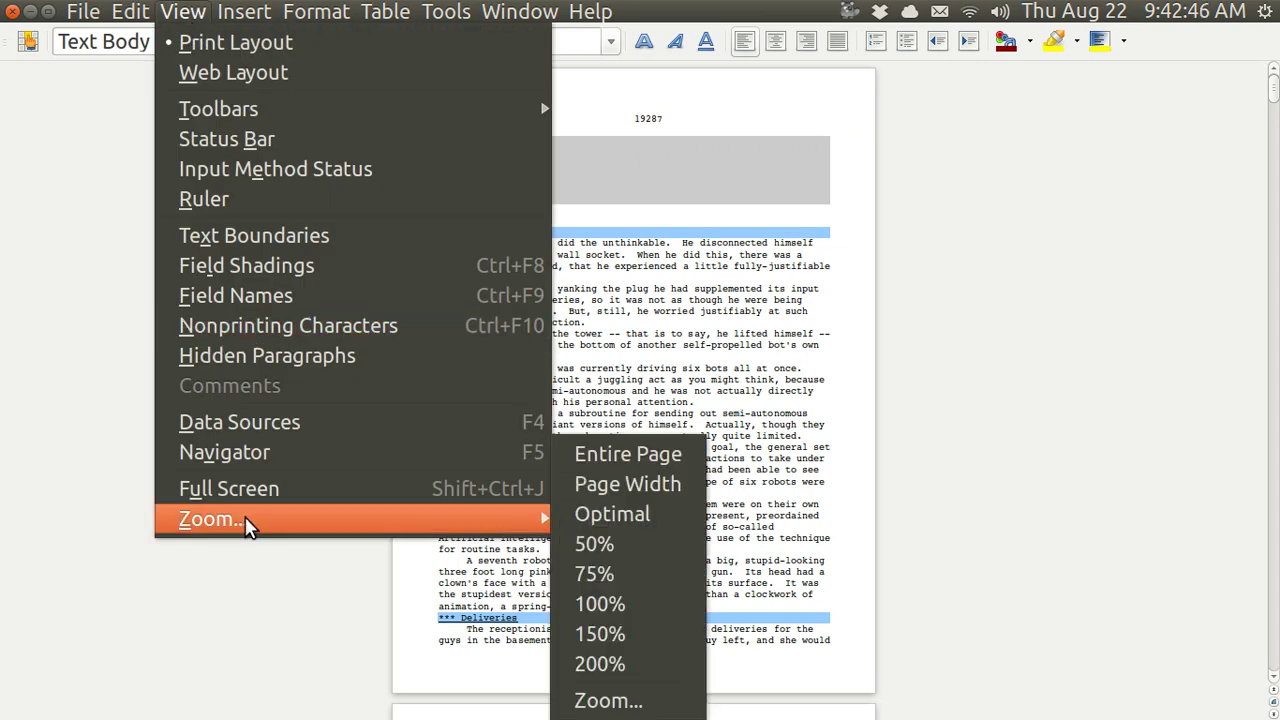
pyautogui.click(603, 483)
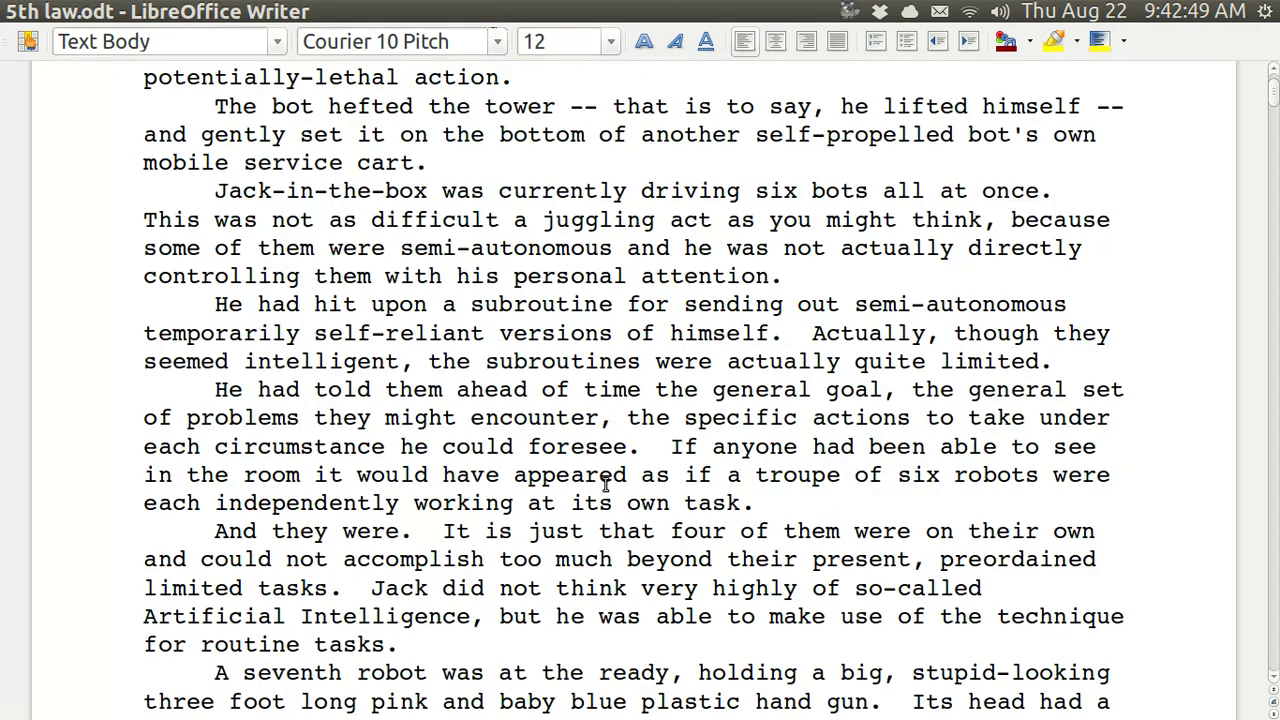
pyautogui.press('pagedown')
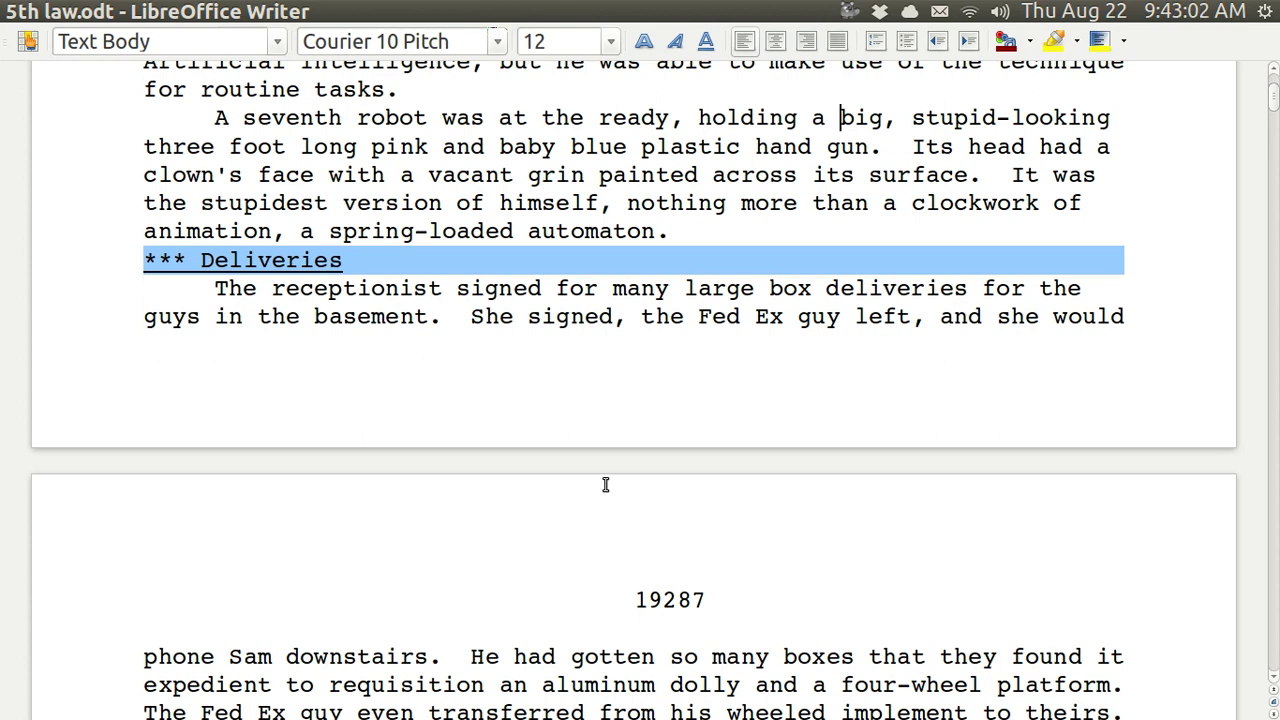
# - Delete 19287 from the header and bring up the Other Fields dialog
pyautogui.click(711, 604)
pyautogui.press('BackSpace')
pyautogui.press('BackSpace')
pyautogui.press('BackSpace')
pyautogui.press('BackSpace')
pyautogui.press('BackSpace')
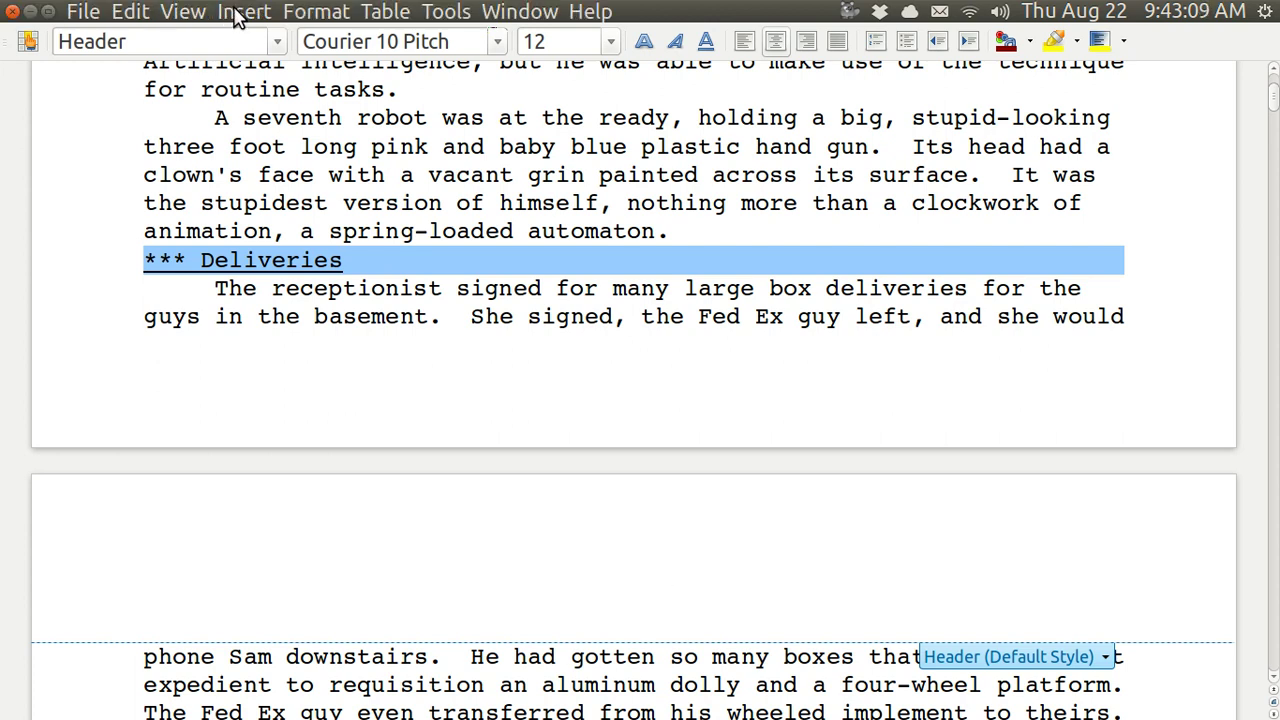
pyautogui.click(237, 15)
pyautogui.moveTo(258, 74)
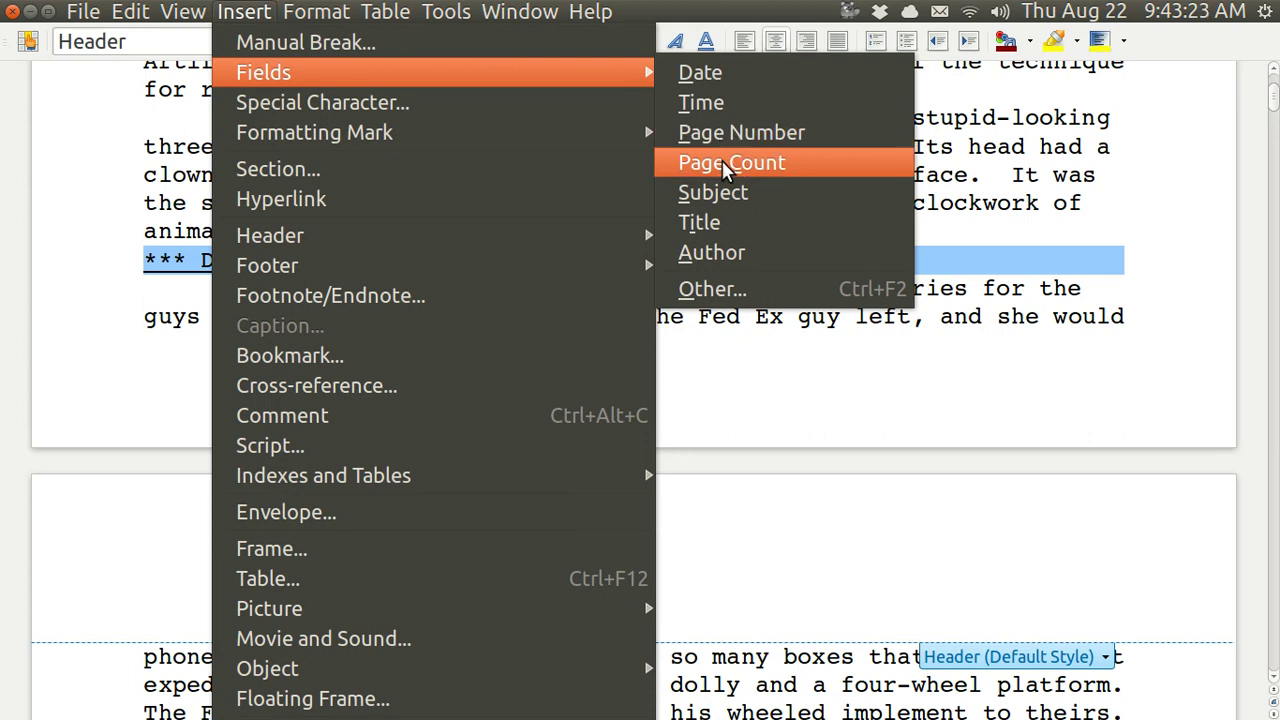
pyautogui.click(714, 290)
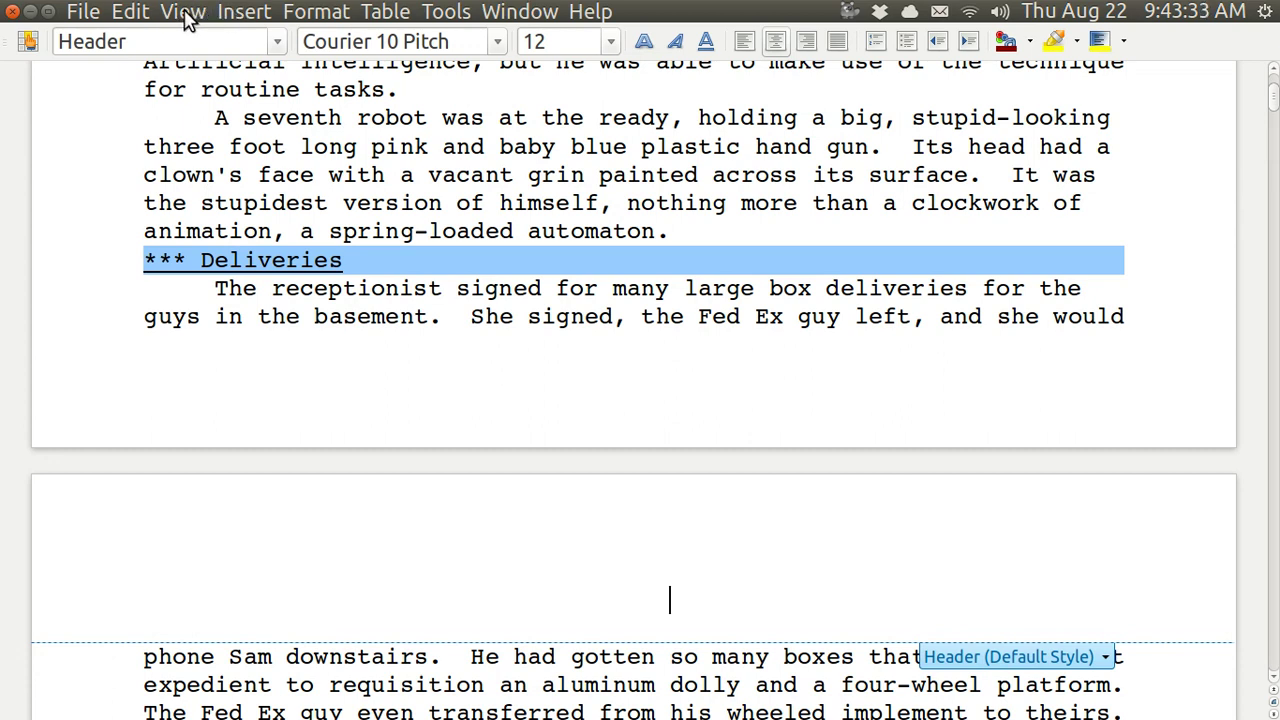
# - Insert a Statistics Words field in Arabic (1 2 3) format into the header
pyautogui.click(242, 14)
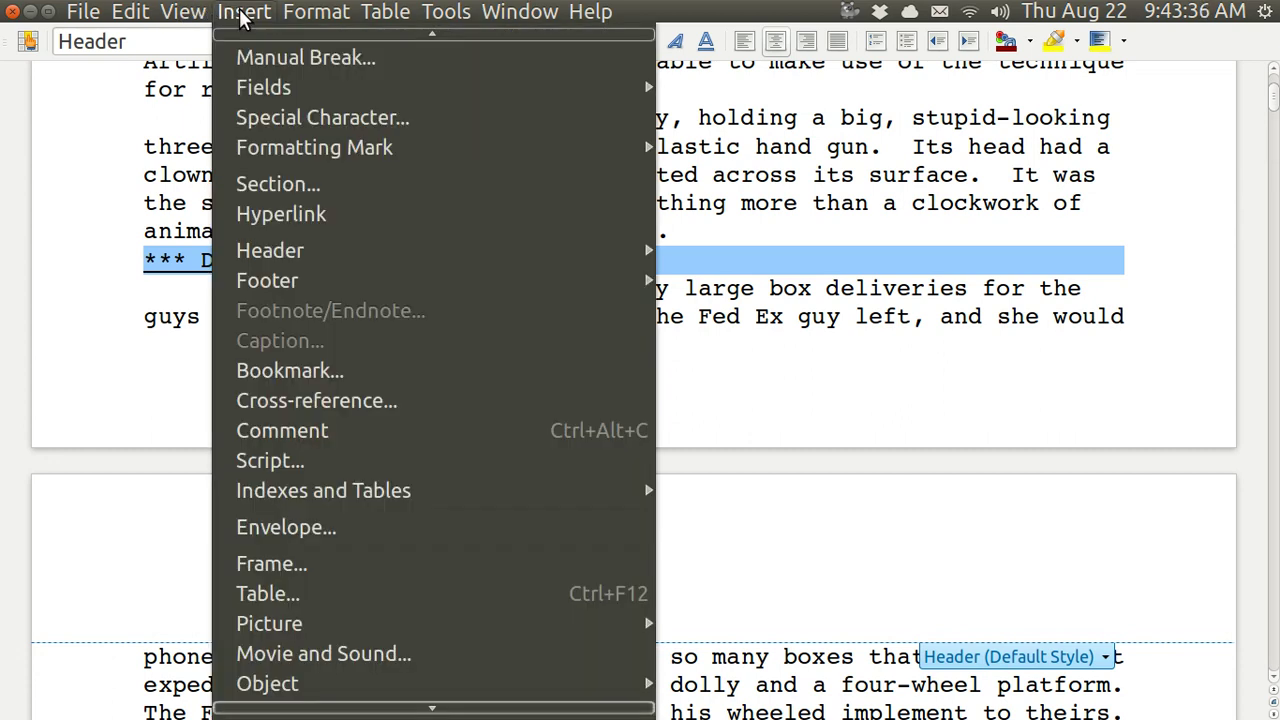
pyautogui.moveTo(282, 91)
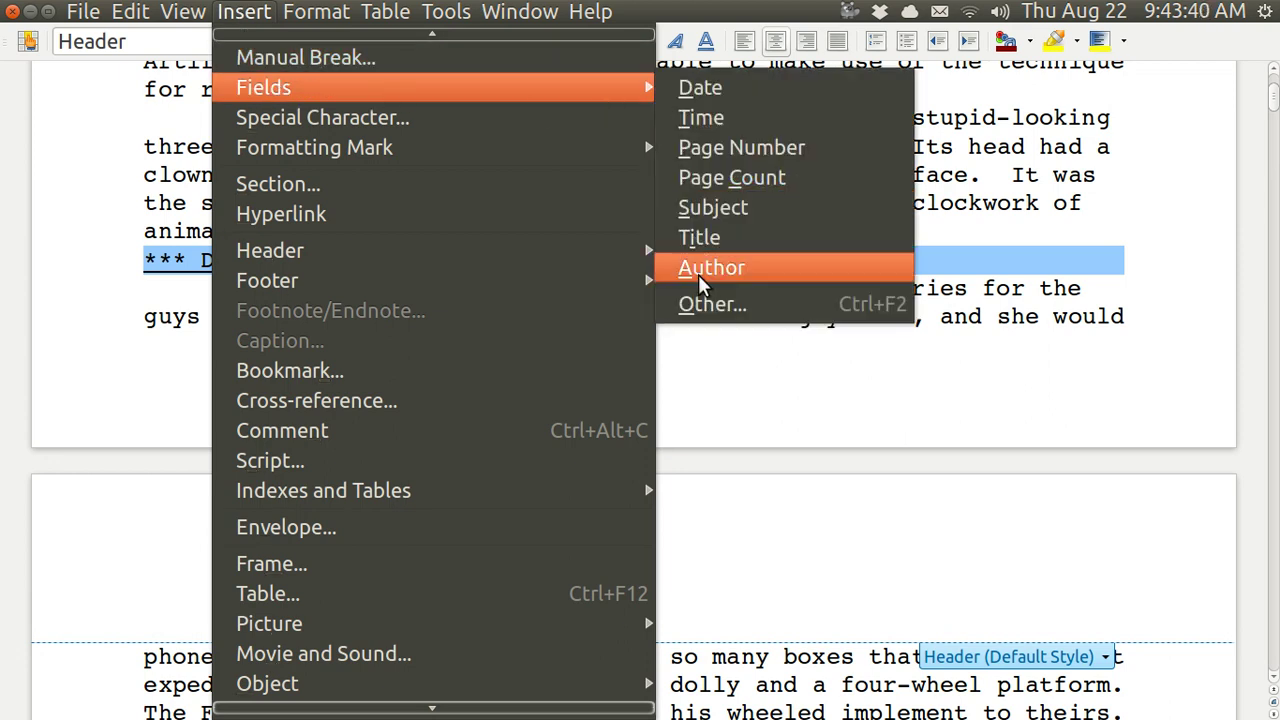
pyautogui.click(706, 305)
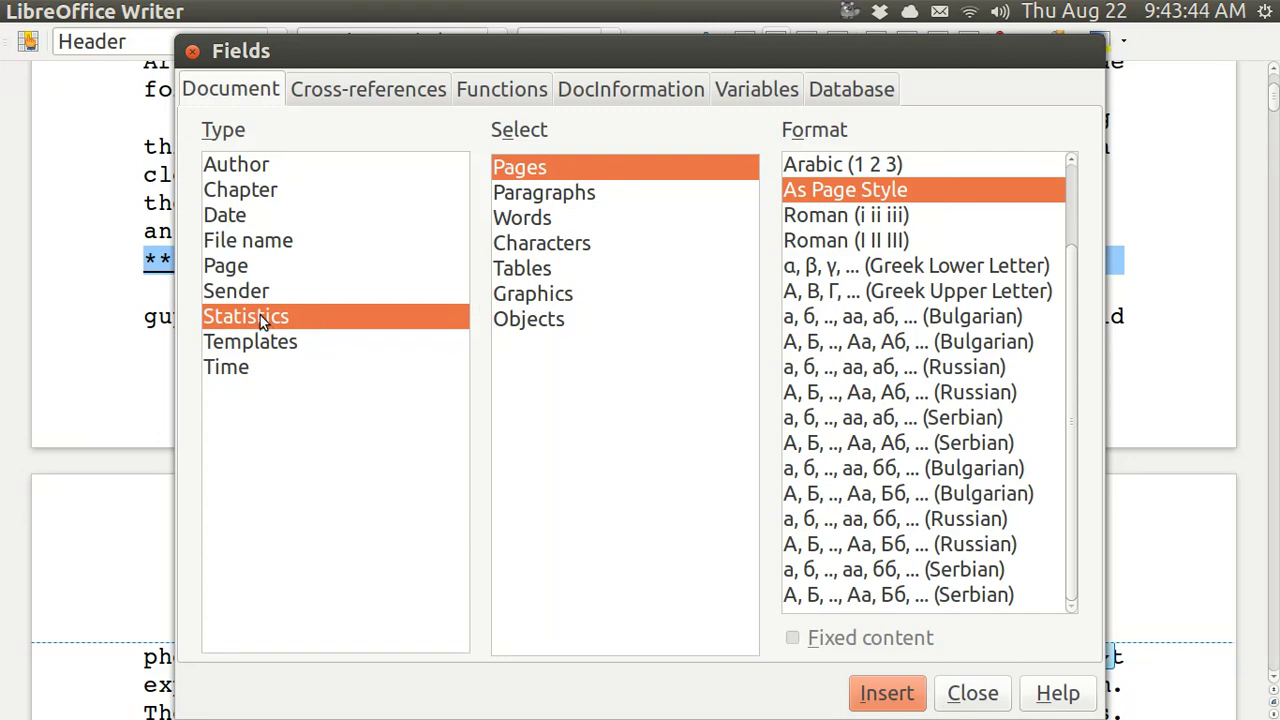
pyautogui.click(532, 218)
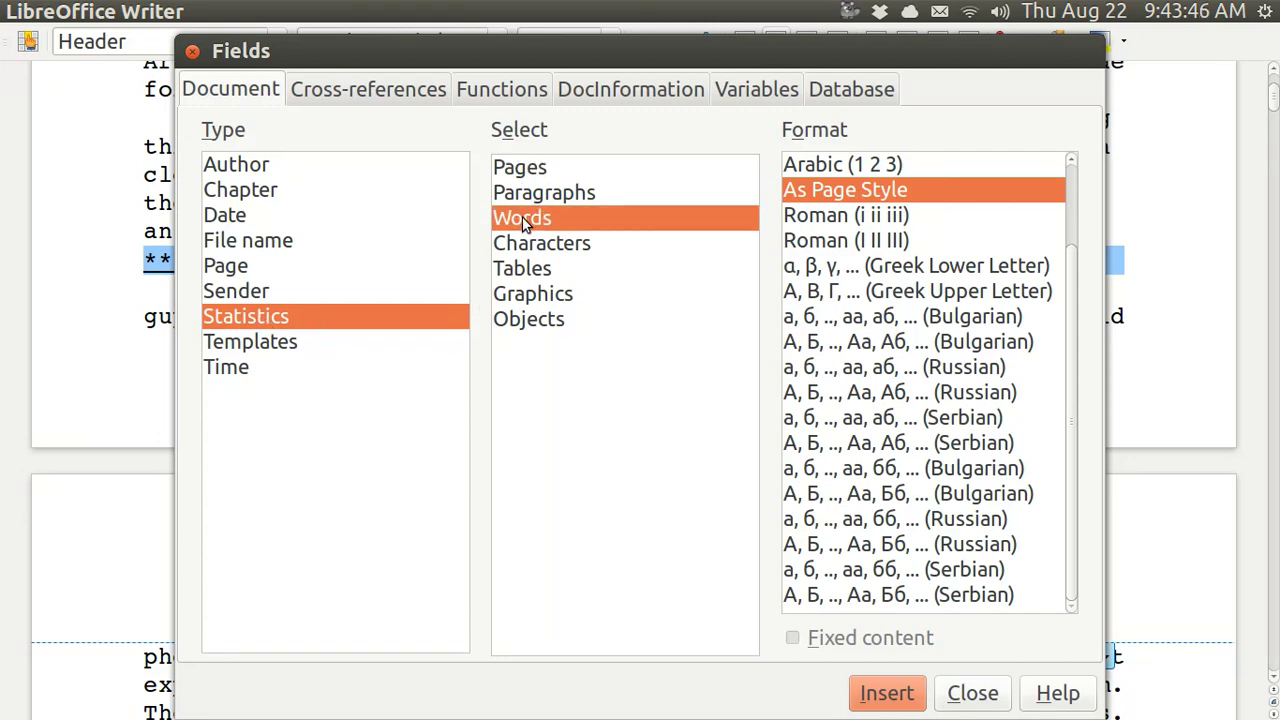
pyautogui.click(815, 165)
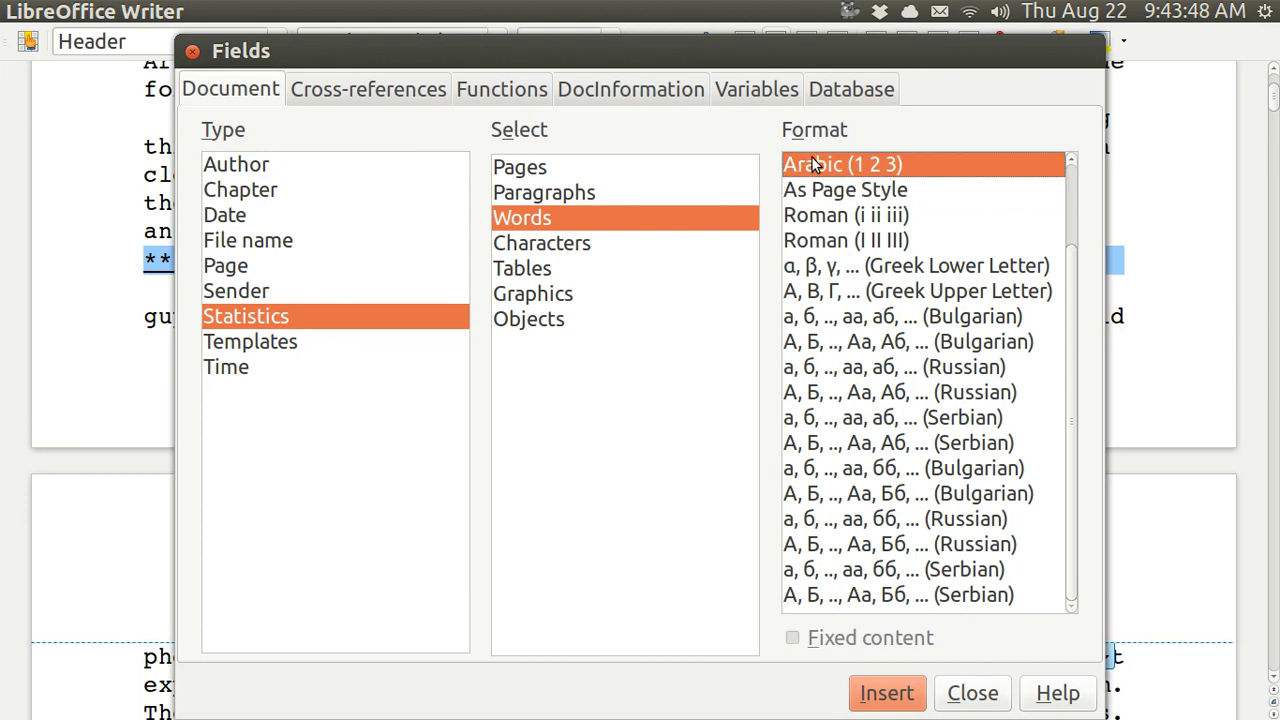
pyautogui.click(880, 696)
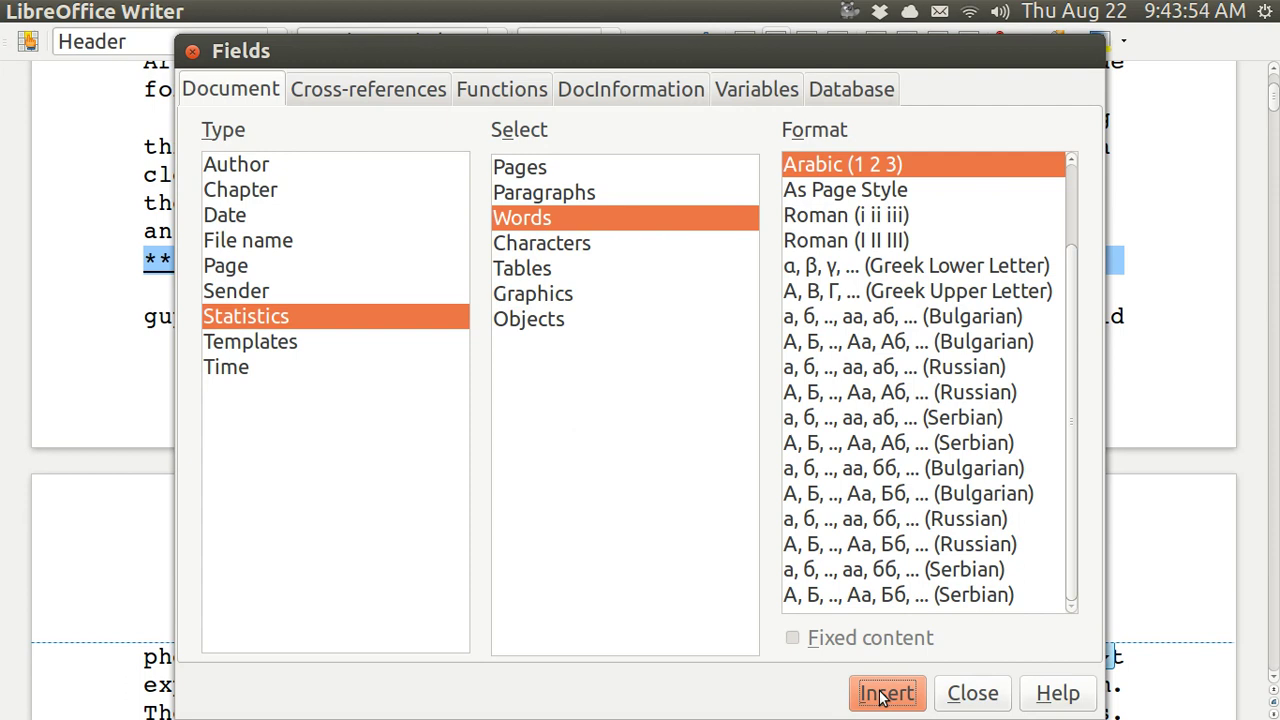
pyautogui.click(193, 54)
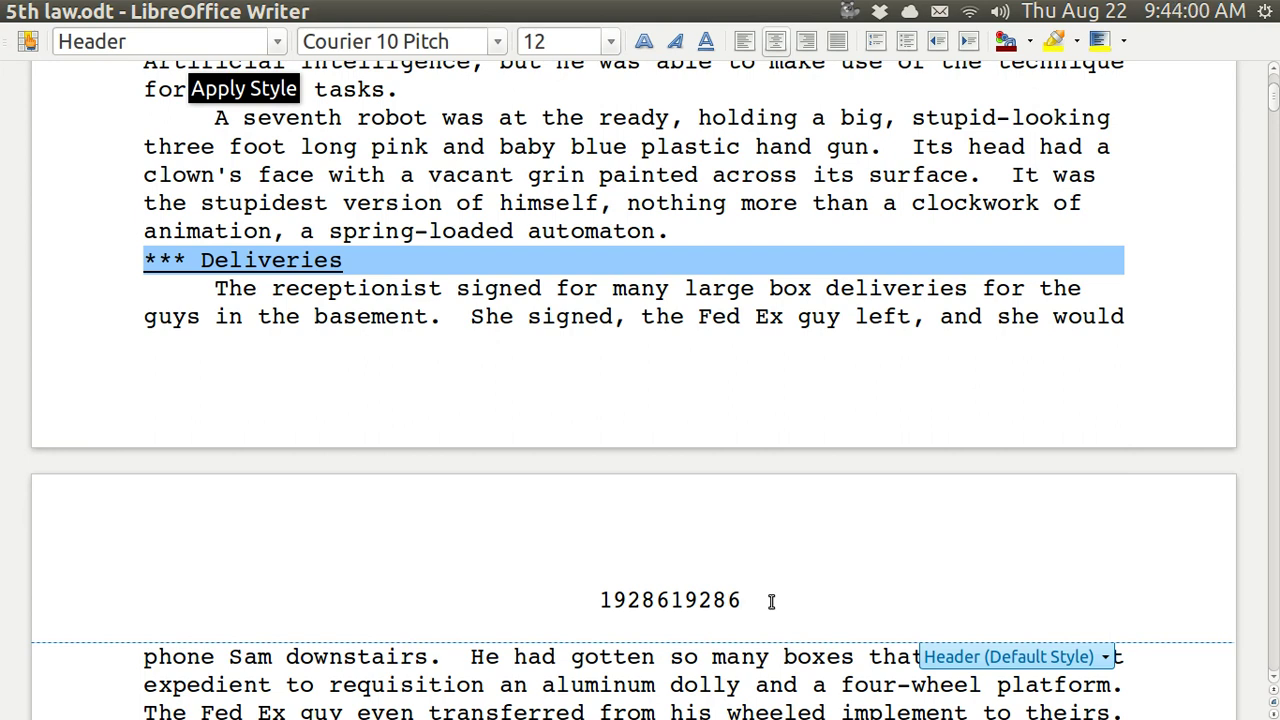
# - Delete the duplicate word-count field and set the header paragraph to Left alignment
pyautogui.press('BackSpace')
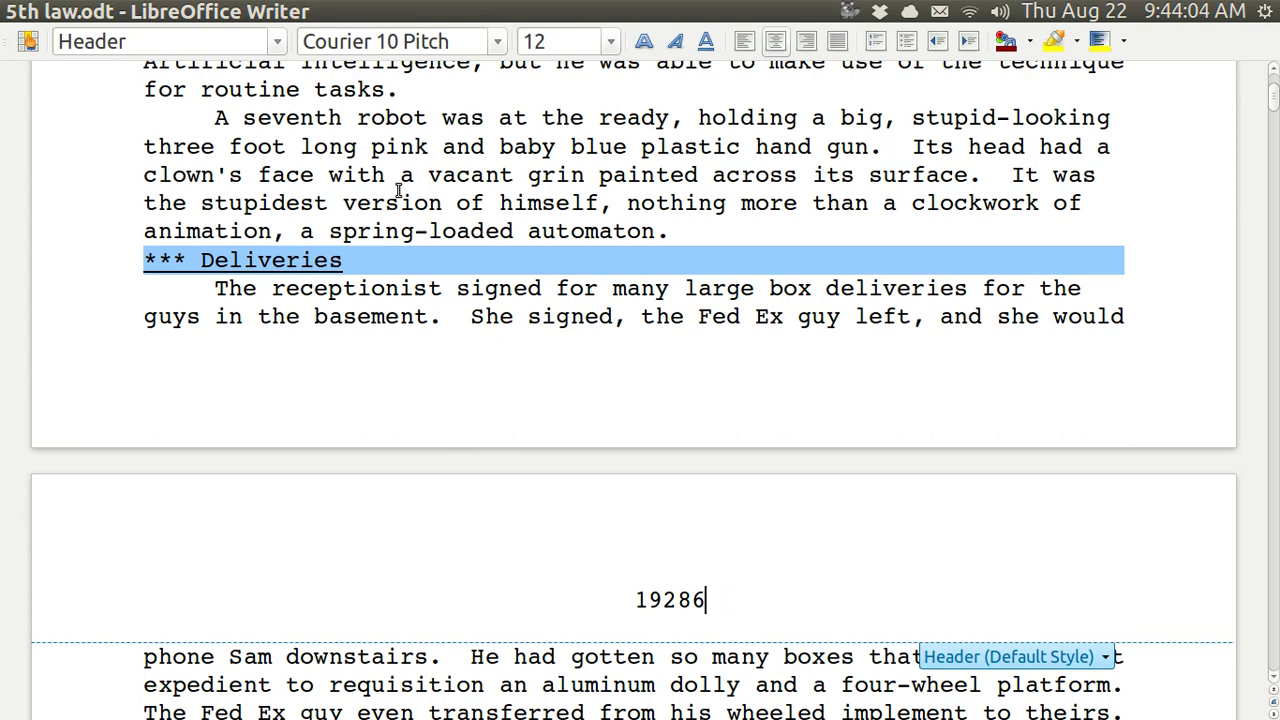
pyautogui.click(308, 12)
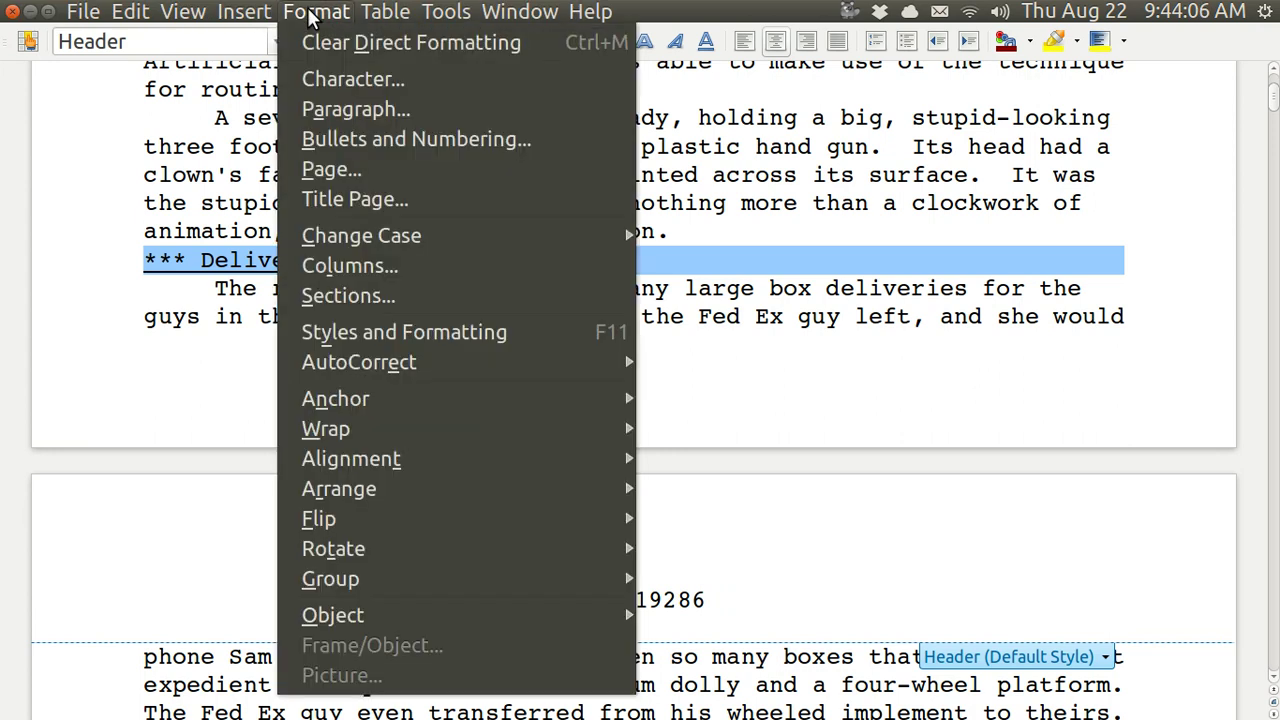
pyautogui.click(349, 108)
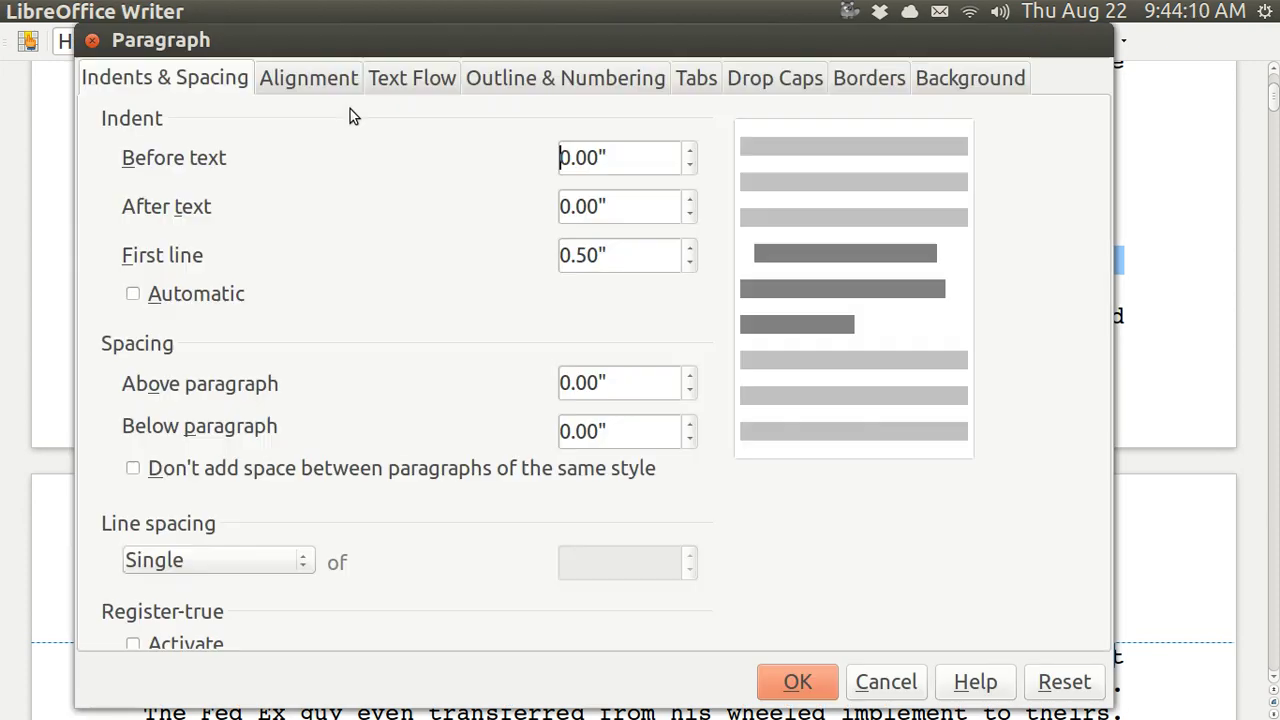
pyautogui.click(325, 82)
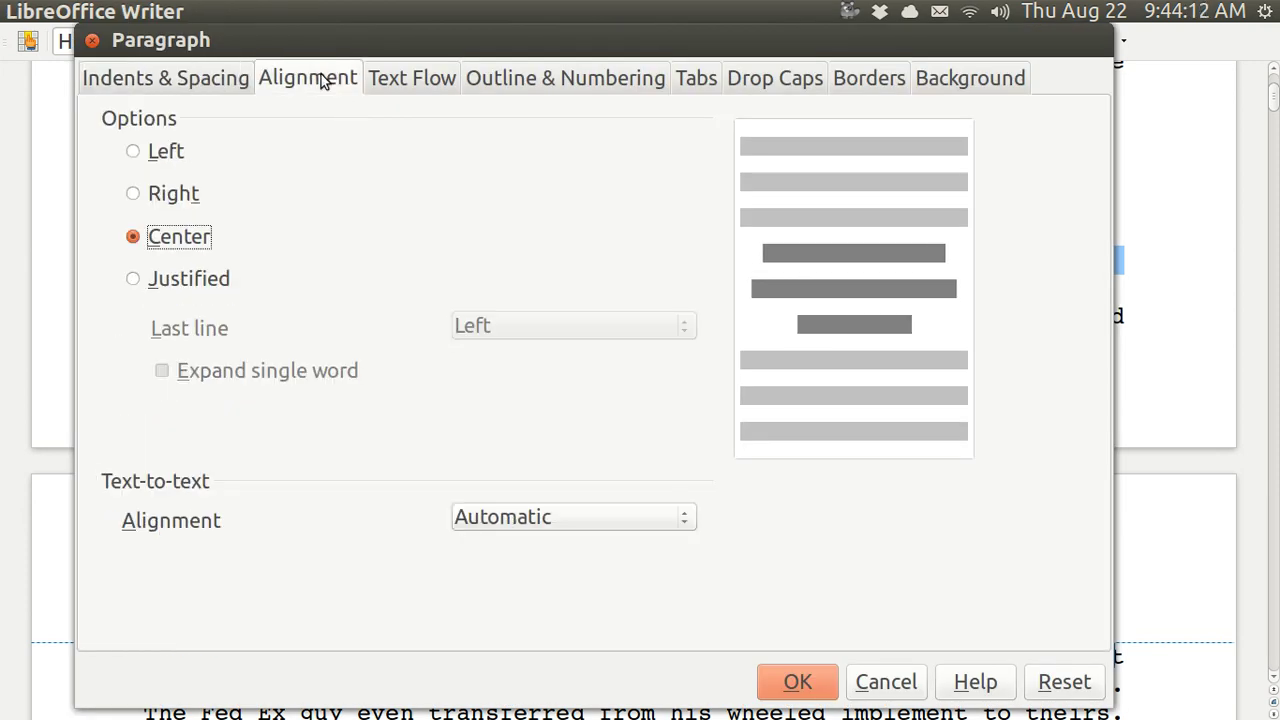
pyautogui.click(134, 152)
pyautogui.click(800, 684)
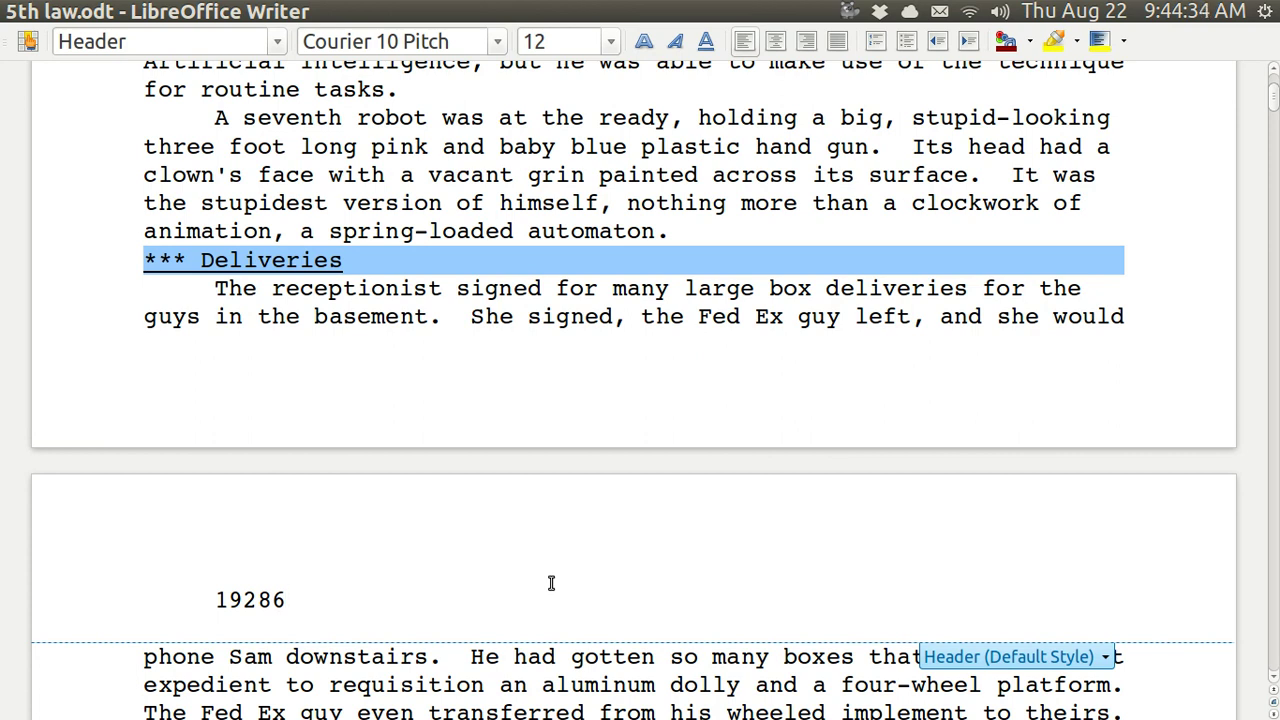
# - Move to the empty last line and review the AutoCorrect replacement list
pyautogui.hotkey('ctrl', 'End')
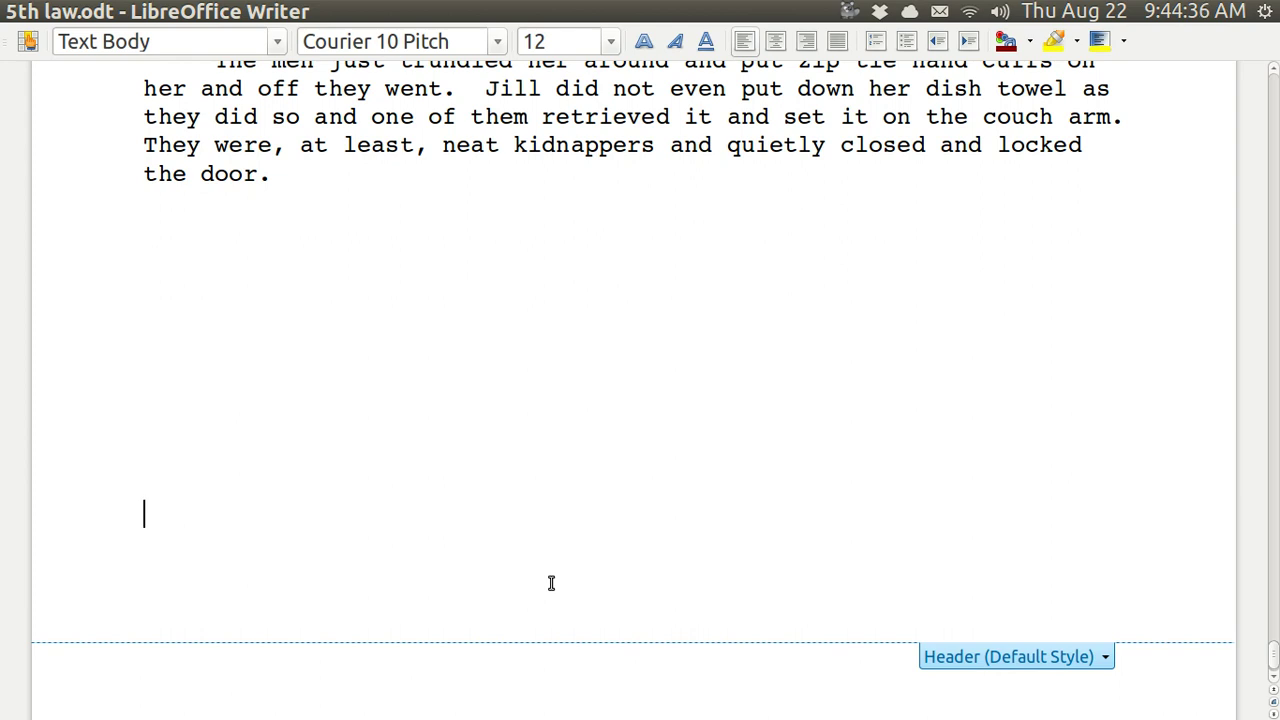
pyautogui.press('BackSpace')
pyautogui.press('BackSpace')
pyautogui.press('BackSpace')
pyautogui.press('BackSpace')
pyautogui.press('BackSpace')
pyautogui.press('BackSpace')
pyautogui.press('BackSpace')
pyautogui.press('BackSpace')
pyautogui.press('BackSpace')
pyautogui.press('BackSpace')
pyautogui.press('BackSpace')
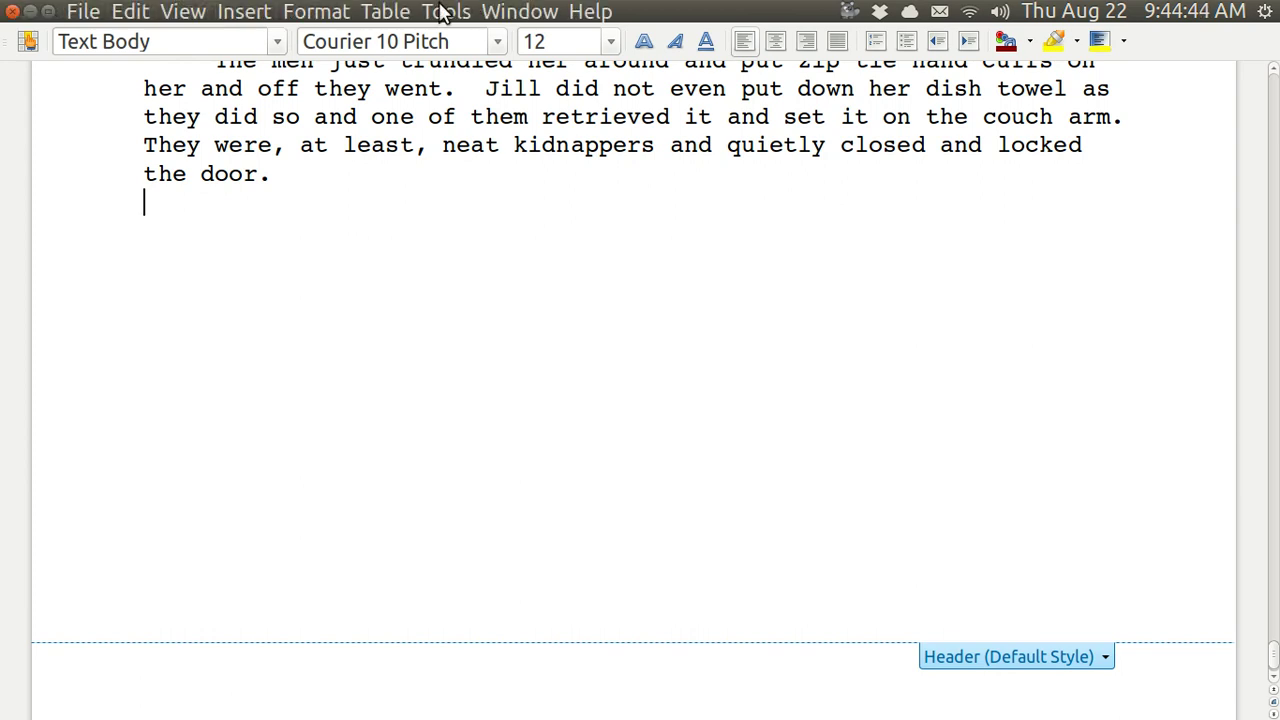
pyautogui.click(443, 12)
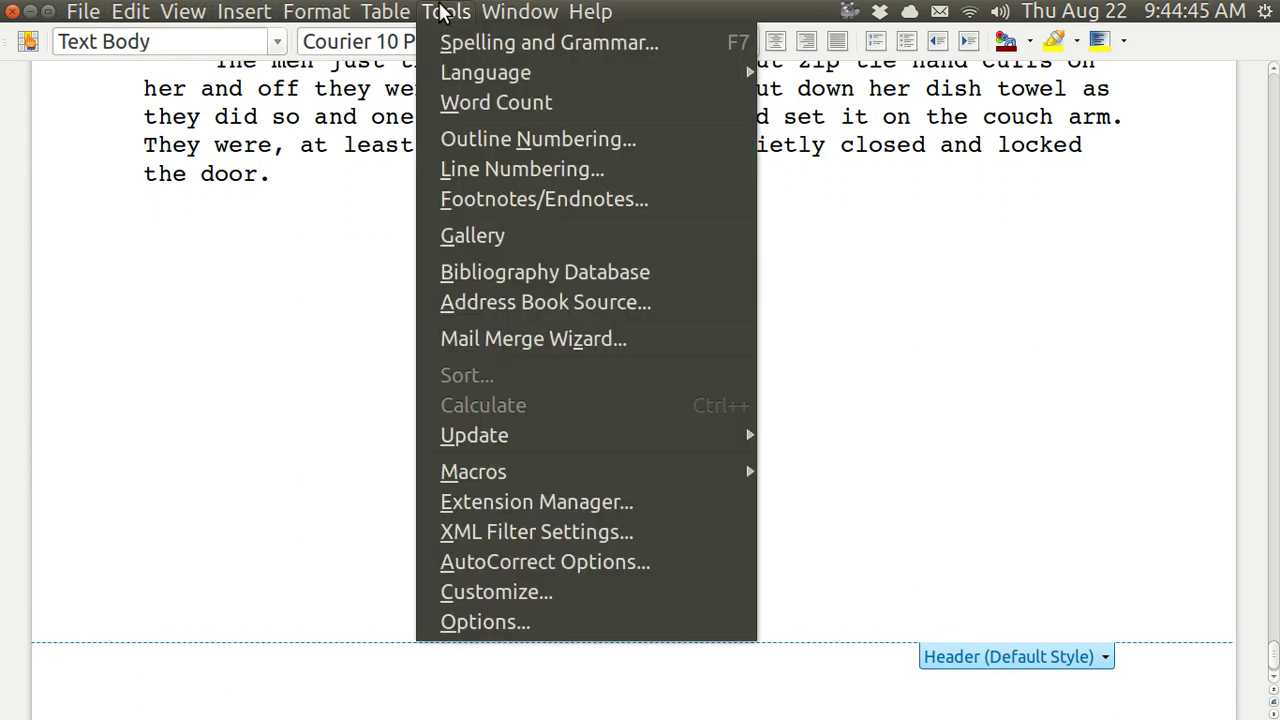
pyautogui.click(534, 563)
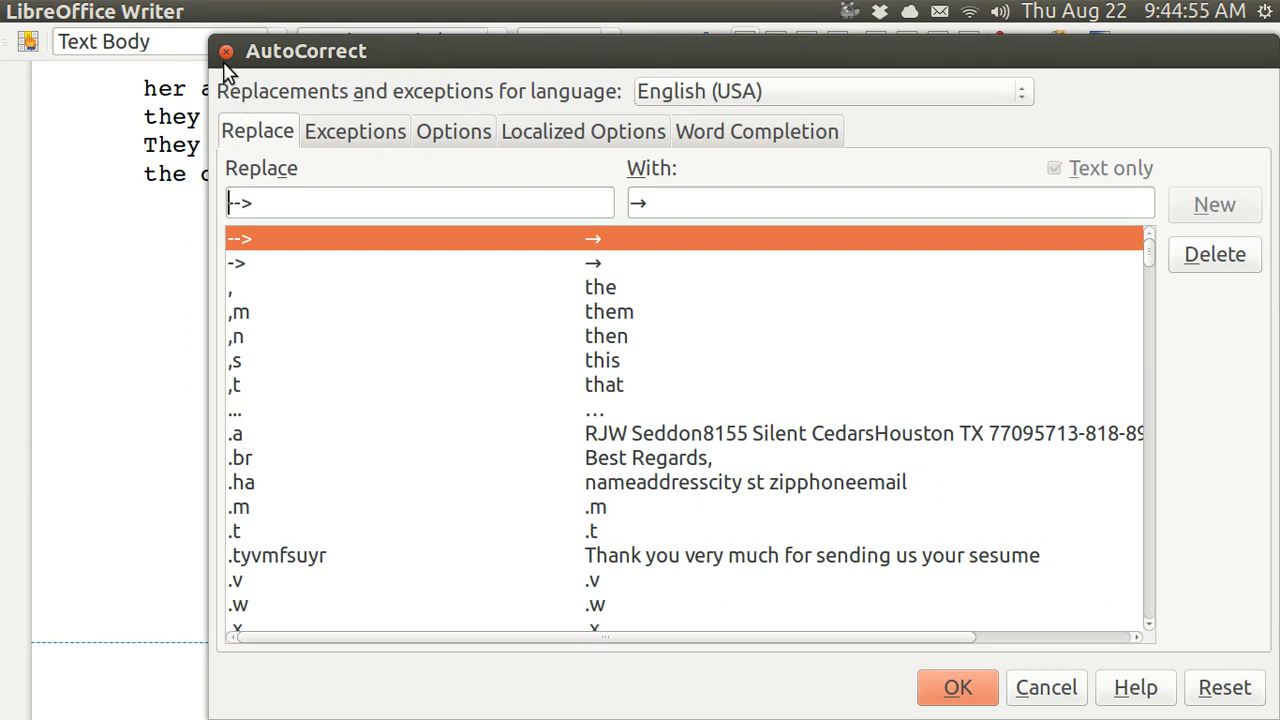
pyautogui.click(226, 52)
# - Save, then expand the 'ha' shortcut into a Name, address, city st zip, phone, email block
pyautogui.hotkey('ctrl', 's')
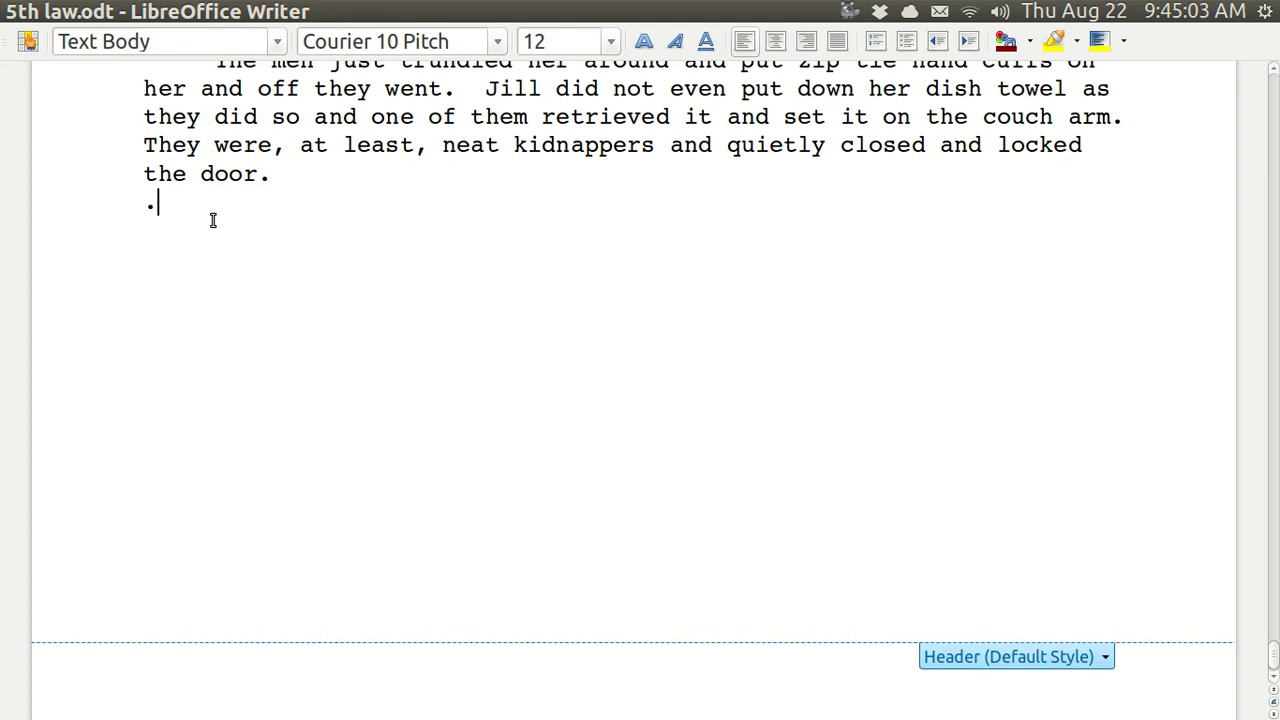
pyautogui.write('ha')
pyautogui.press('F3')
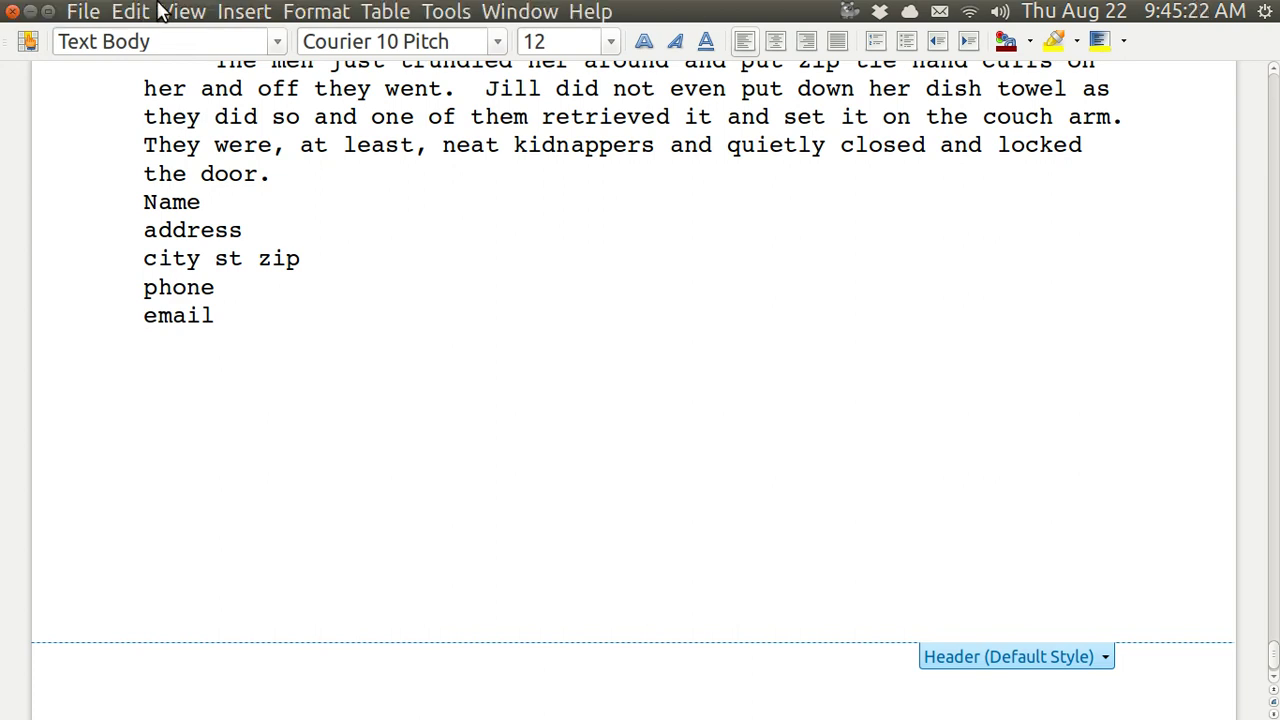
pyautogui.click(231, 12)
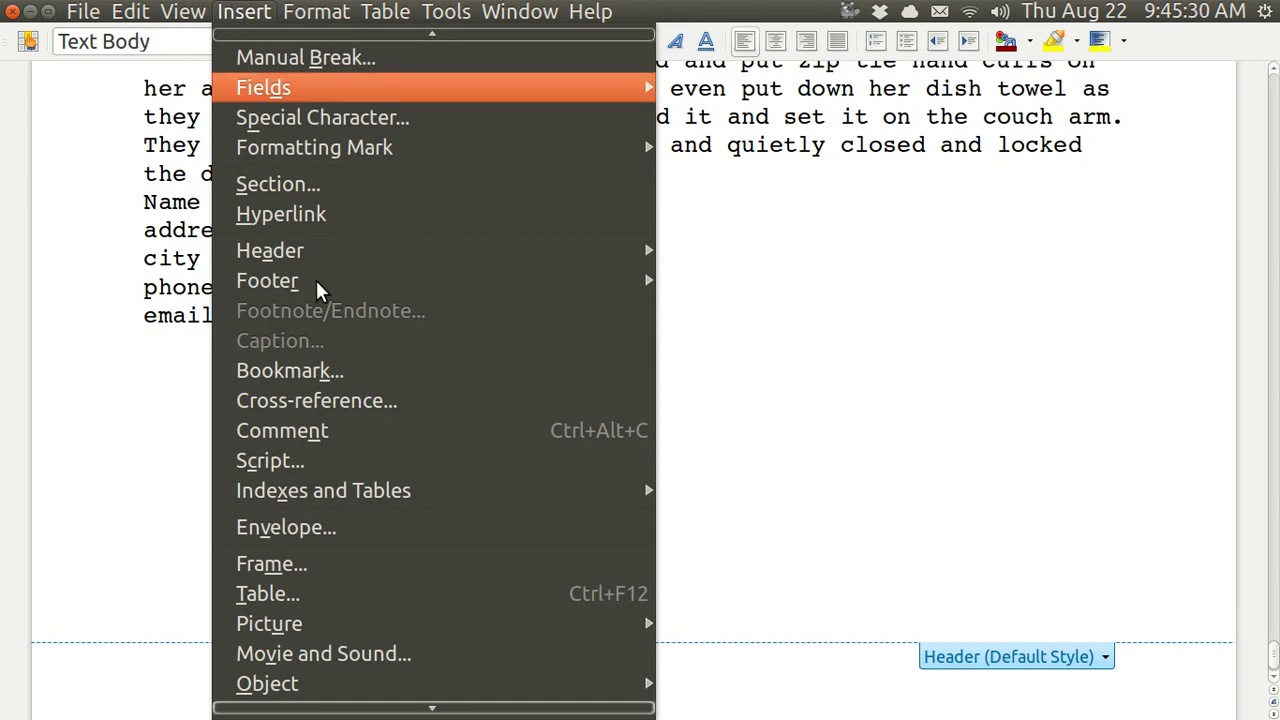
pyautogui.moveTo(372, 717)
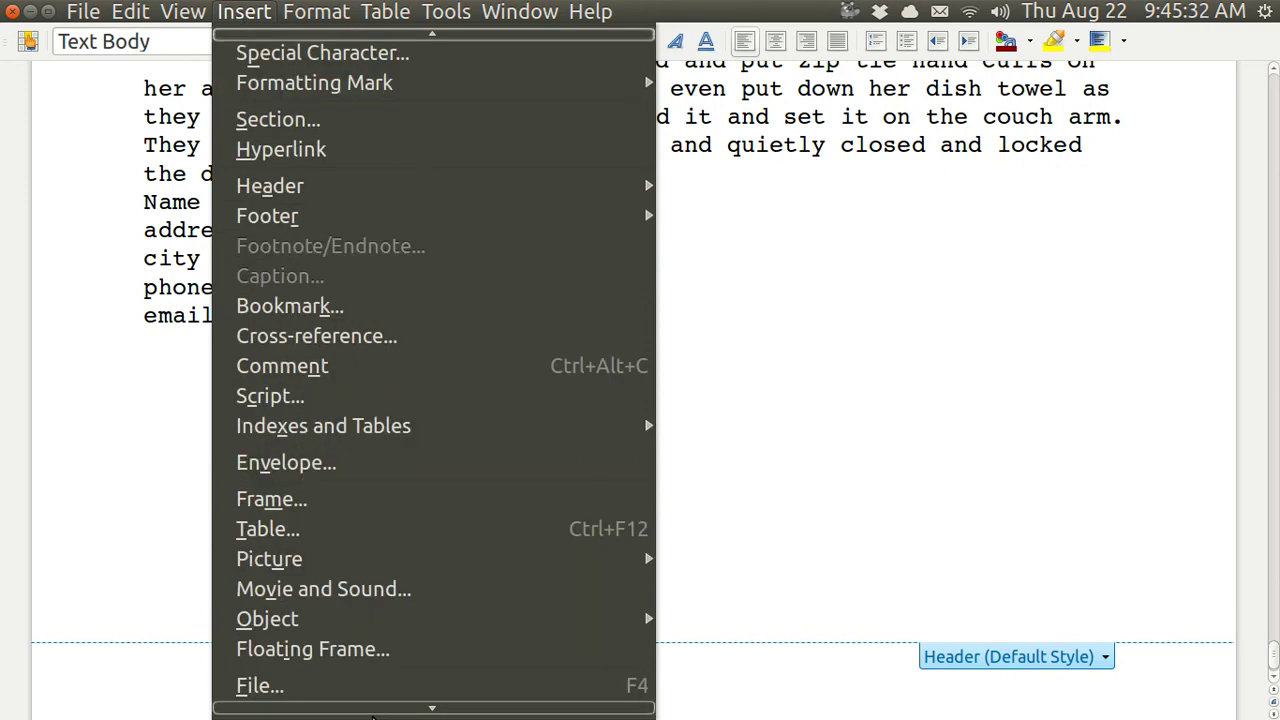
pyautogui.click(378, 686)
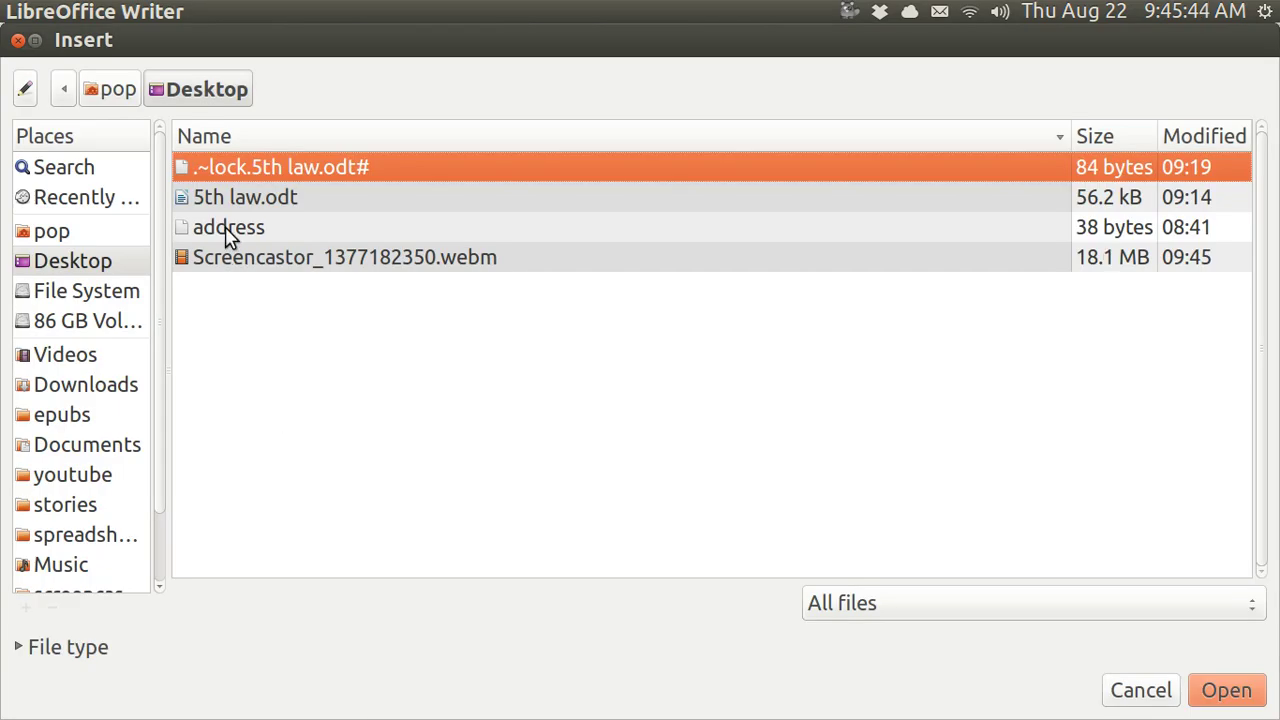
pyautogui.click(19, 41)
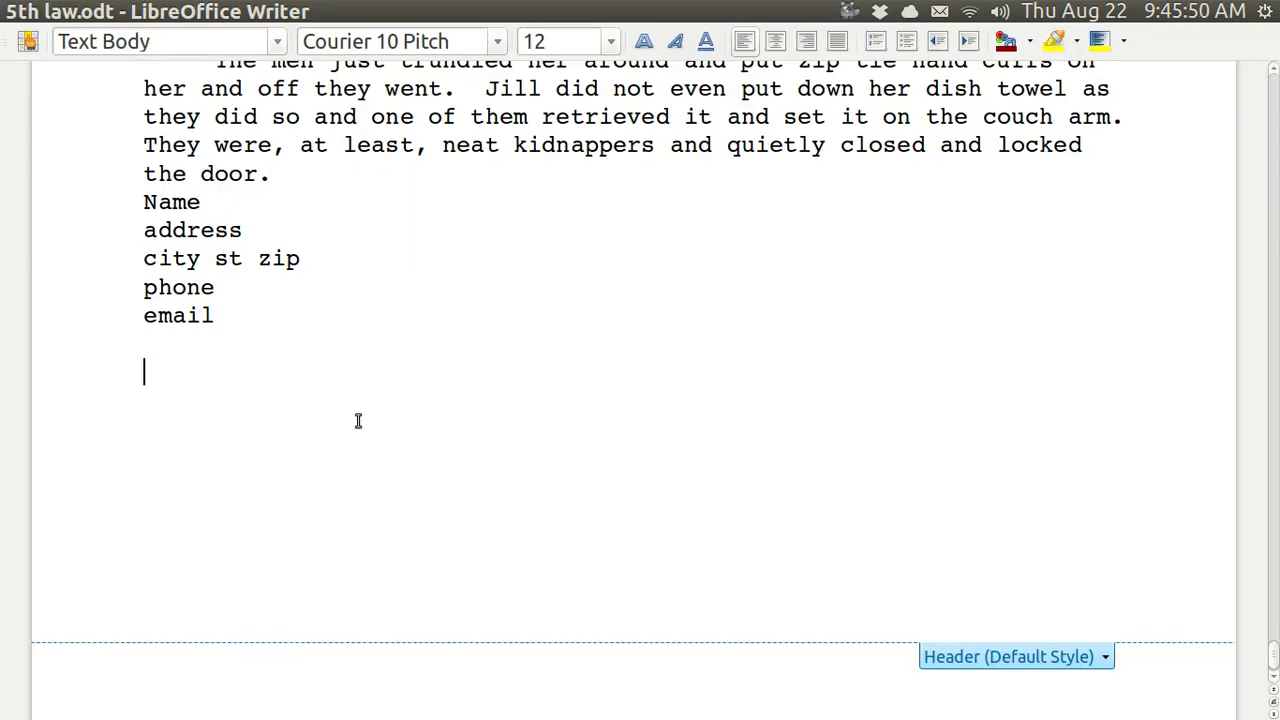
# - Insert the Desktop 'address' file below the email line as a second address block
pyautogui.click(147, 366)
pyautogui.hotkey('alt', 'i')
pyautogui.press('f')
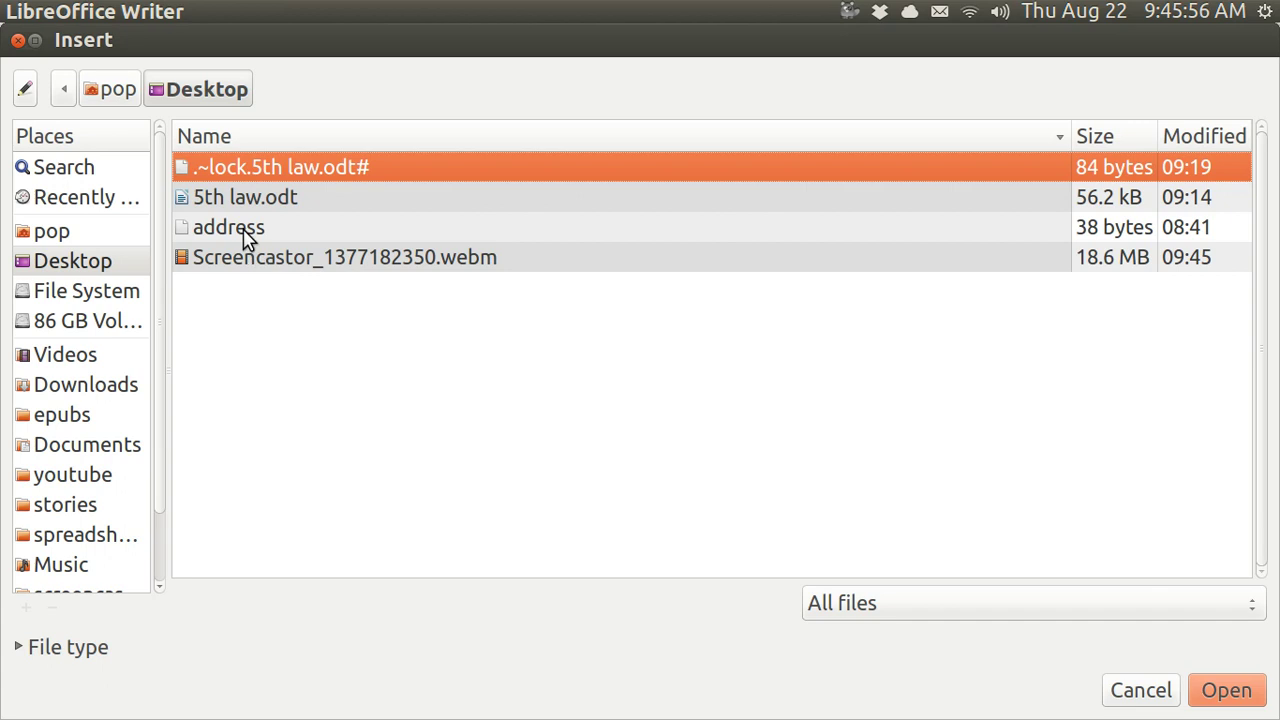
pyautogui.click(247, 232)
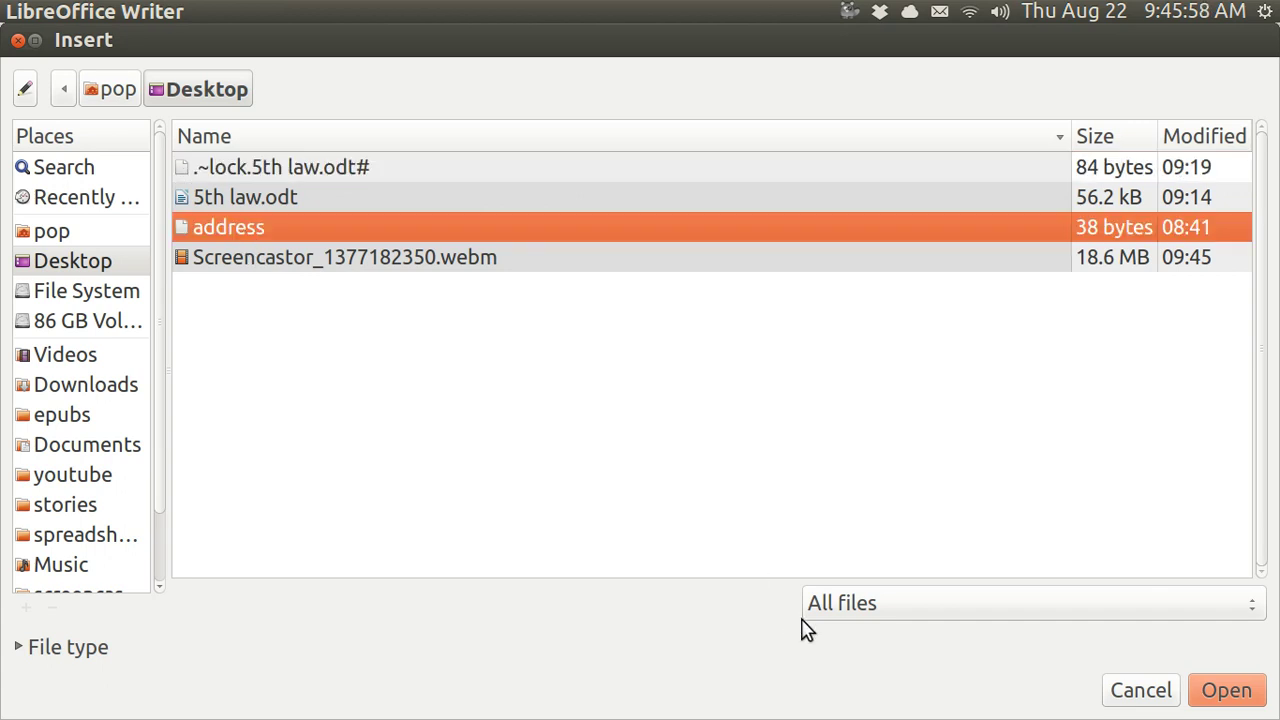
pyautogui.click(1226, 690)
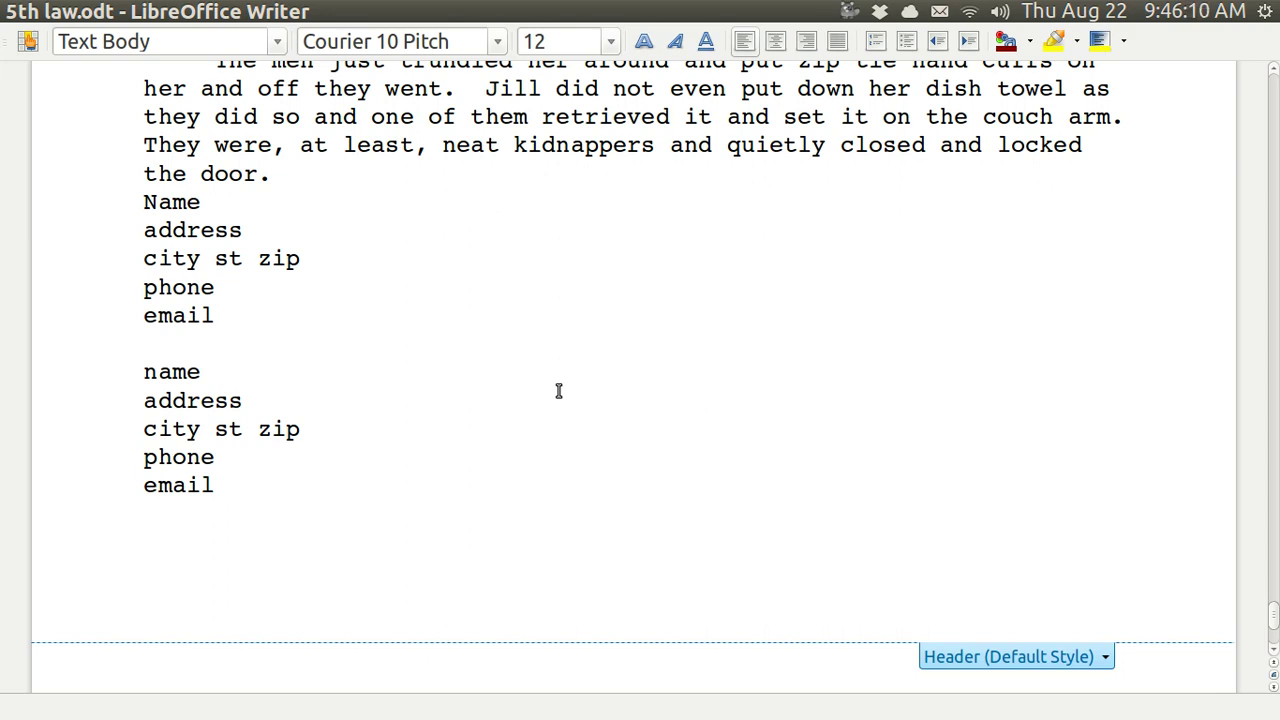
pyautogui.press('F2')
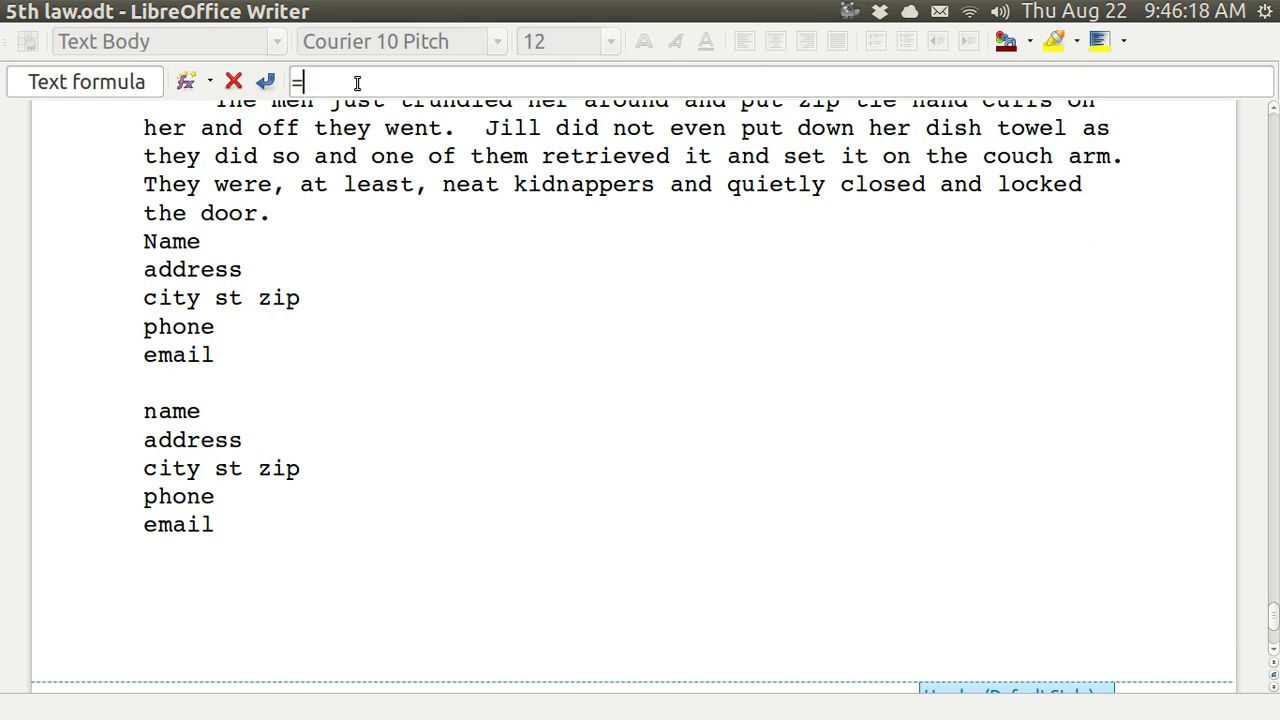
pyautogui.write('*')
pyautogui.press('BackSpace')
pyautogui.press('BackSpace')
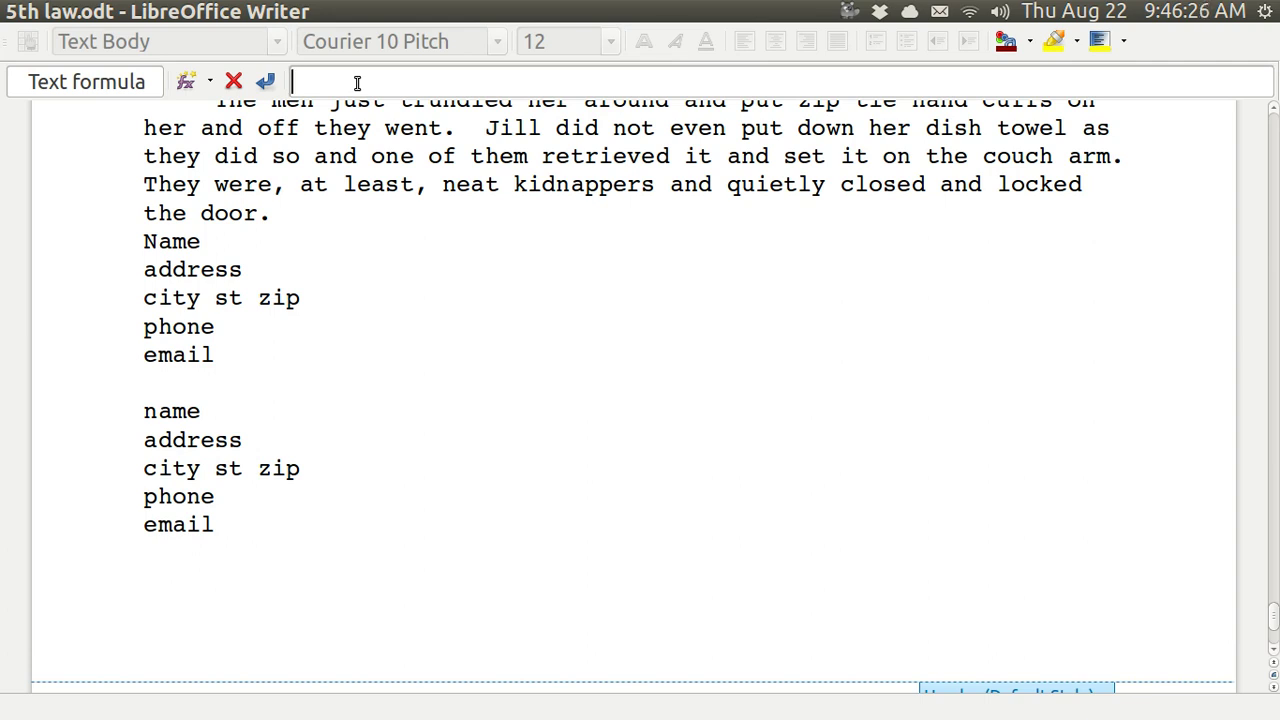
pyautogui.write('*')
pyautogui.press('BackSpace')
pyautogui.write('=-')
pyautogui.press('BackSpace')
pyautogui.press('BackSpace')
pyautogui.press('Escape')
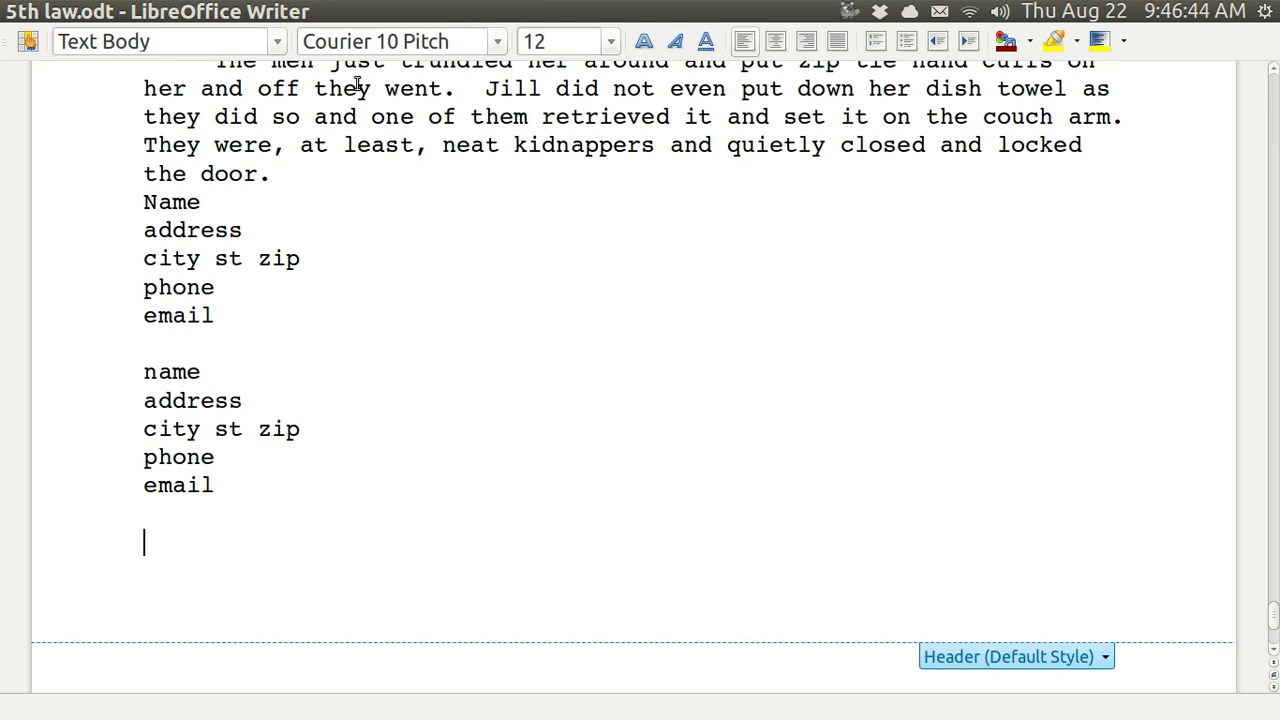
# - Calculate =6-3*8 in the formula bar, inserting -18 below the second address block
pyautogui.press('F2')
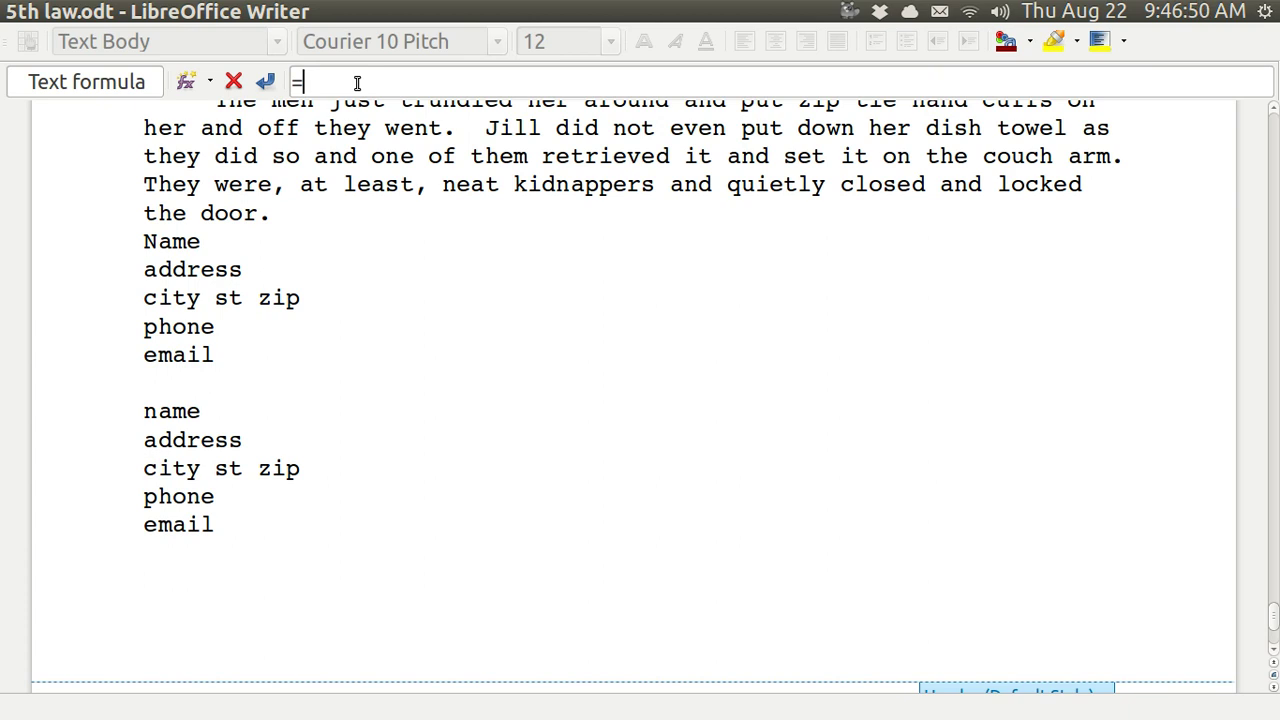
pyautogui.write('6')
pyautogui.write('-3')
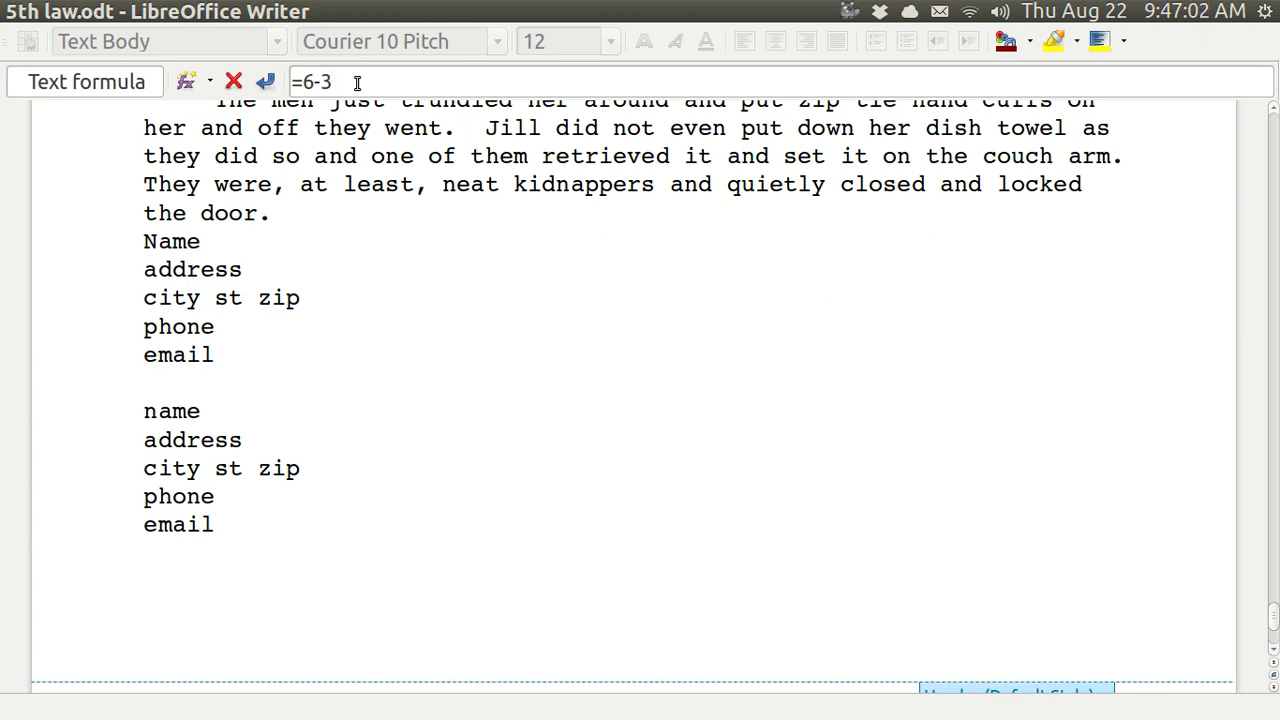
pyautogui.write('*8')
pyautogui.press('Return')
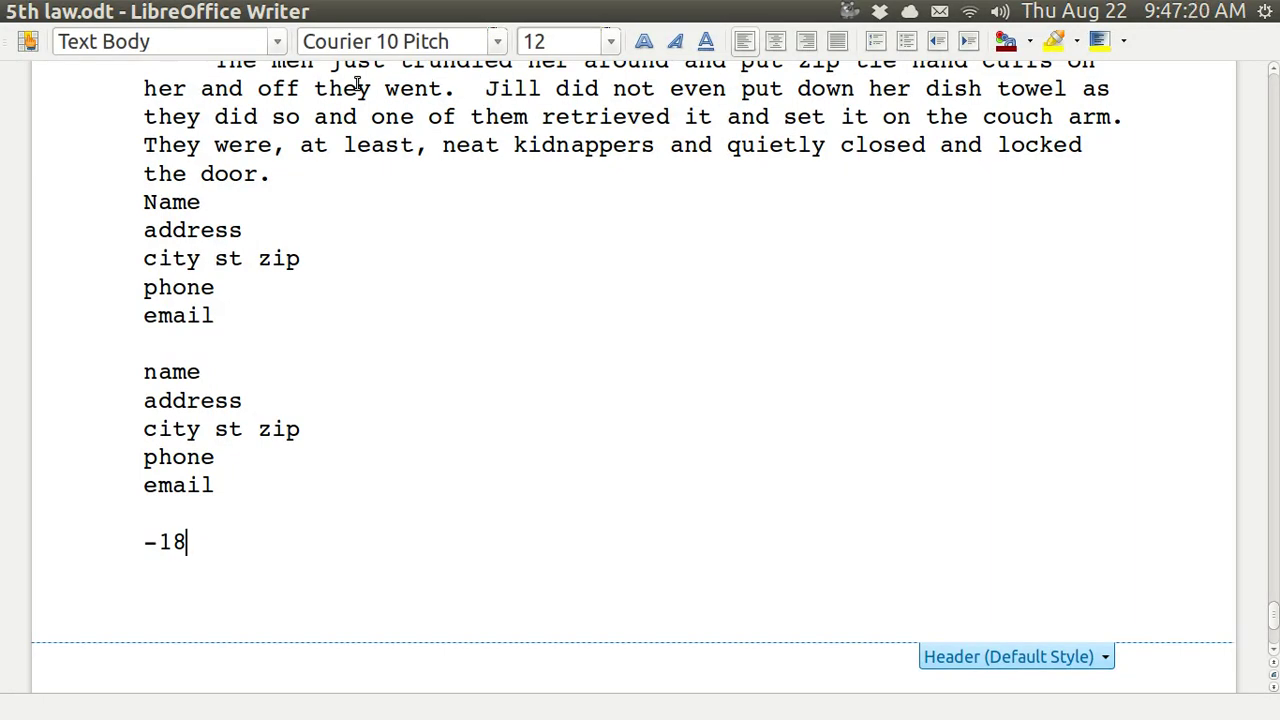
# - Save the document and change the word 'address' to UPPERCASE
pyautogui.hotkey('ctrl', 's')
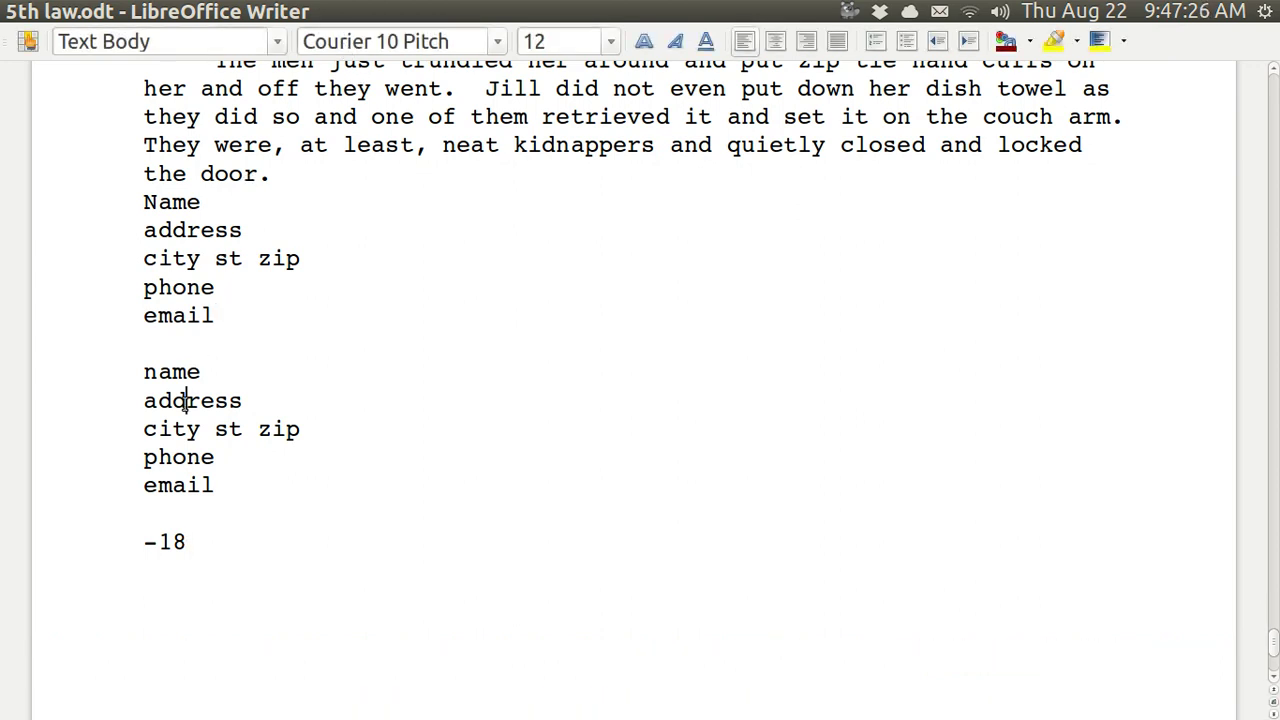
pyautogui.click(185, 401)
pyautogui.rightClick(185, 401)
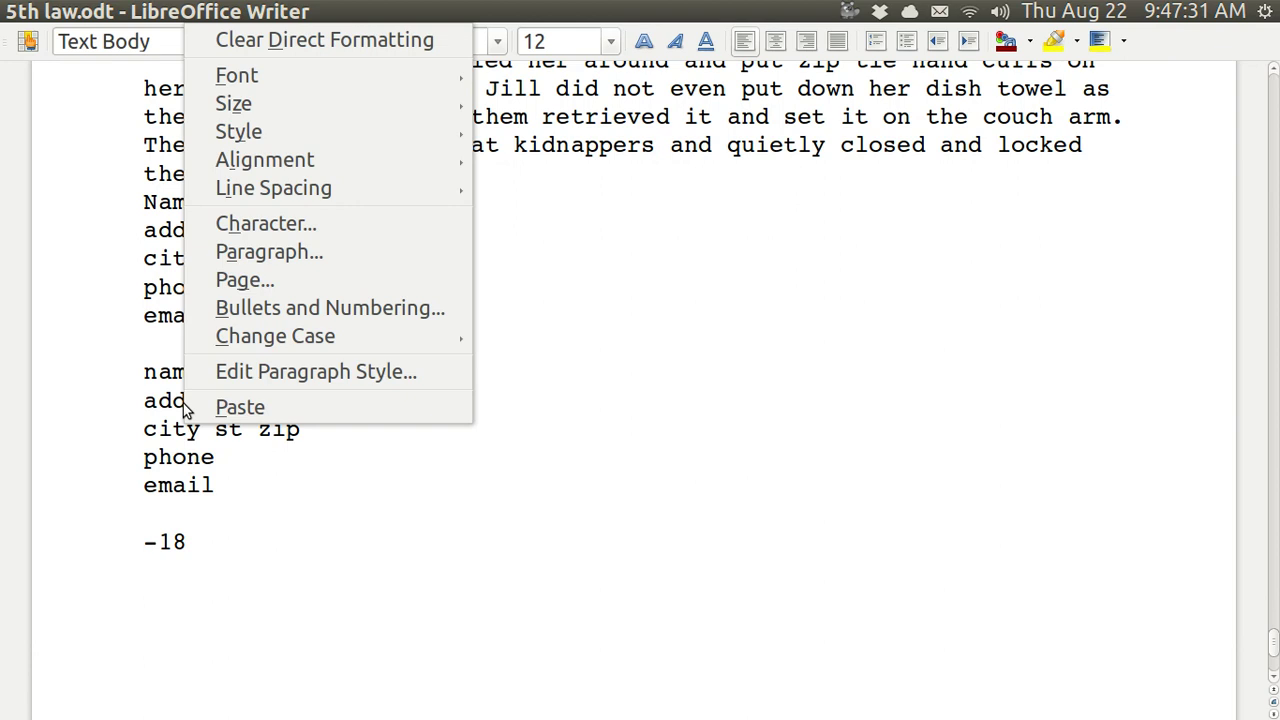
pyautogui.moveTo(231, 334)
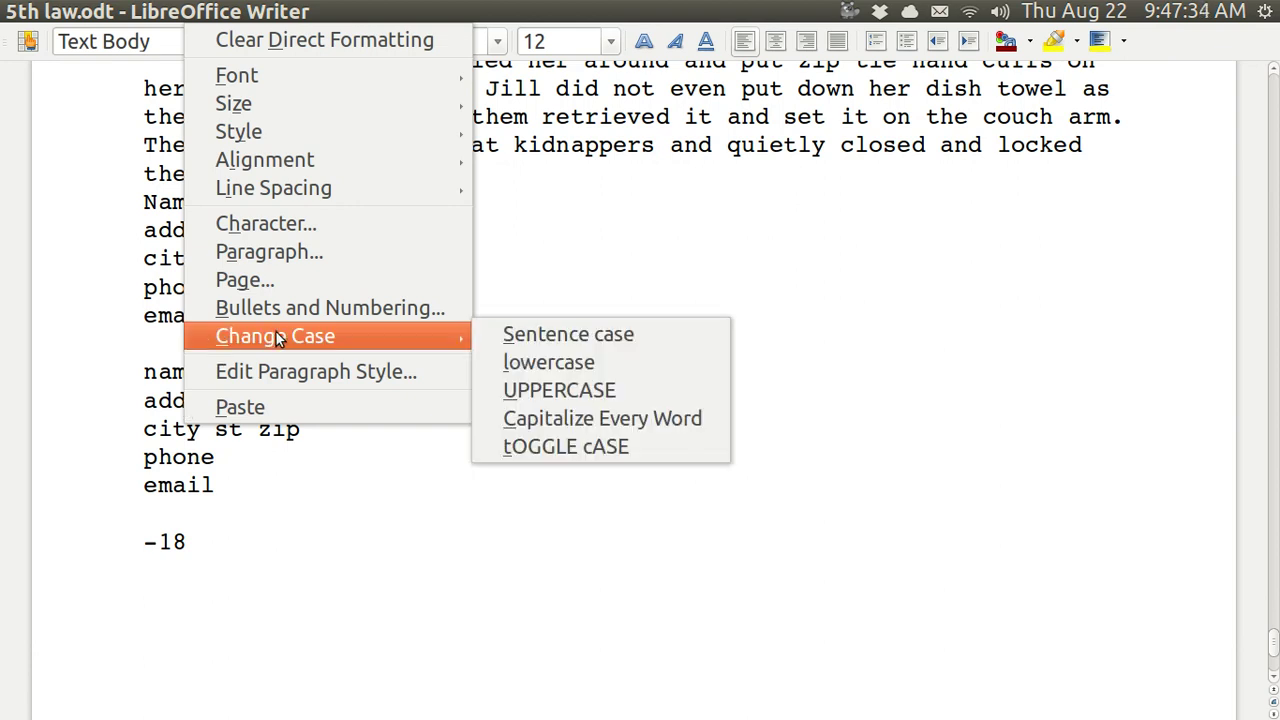
pyautogui.click(569, 390)
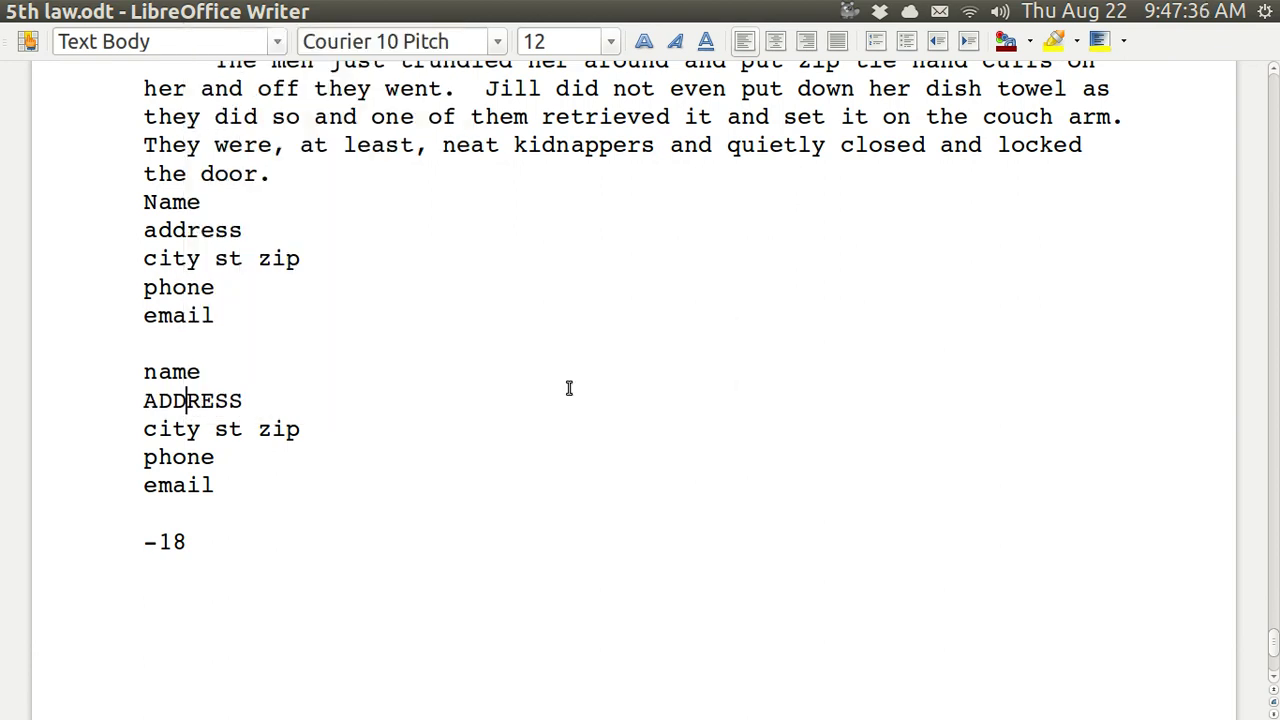
# - Apply Capitalize Every Word to ADDRESS so it reads 'Address'
pyautogui.rightClick(211, 402)
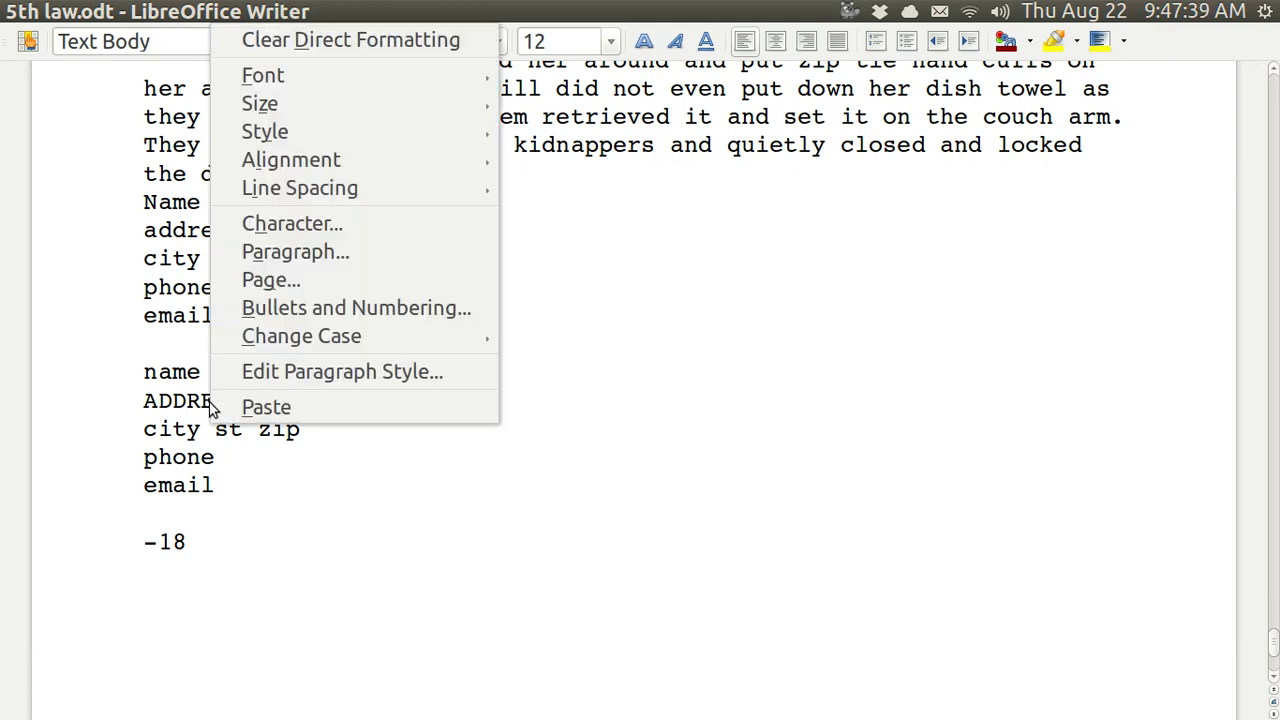
pyautogui.moveTo(260, 338)
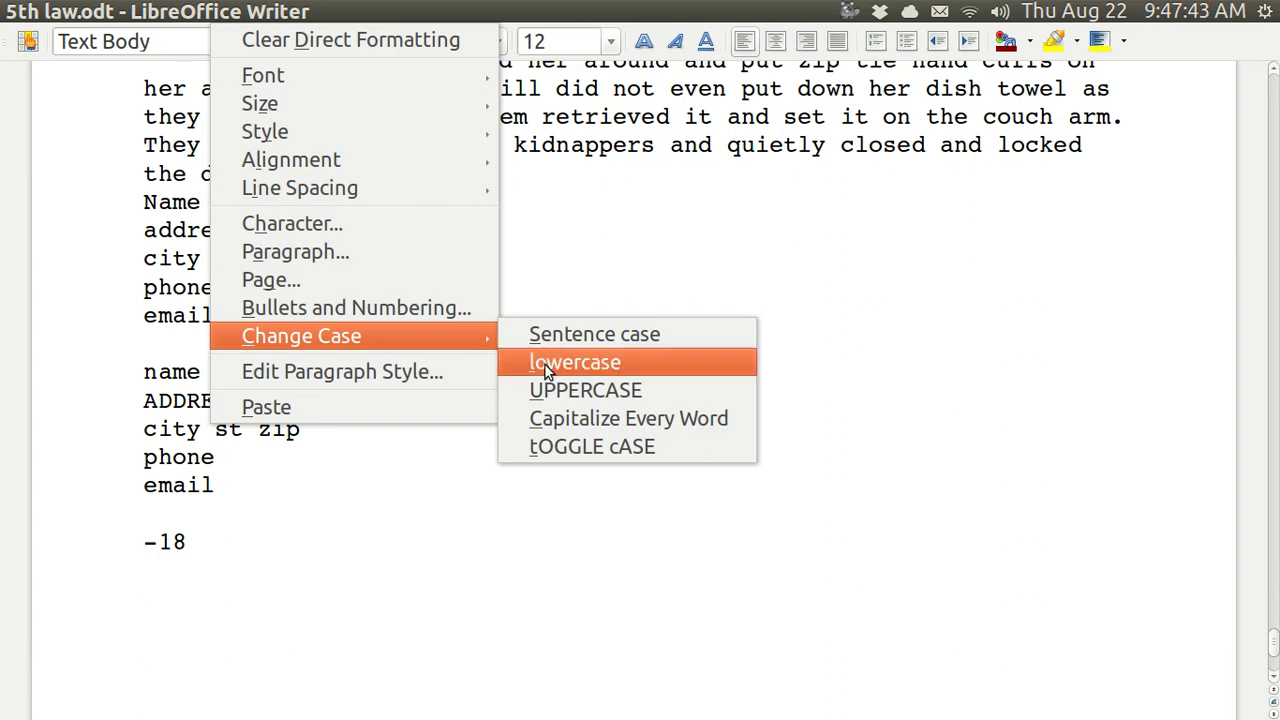
pyautogui.click(586, 417)
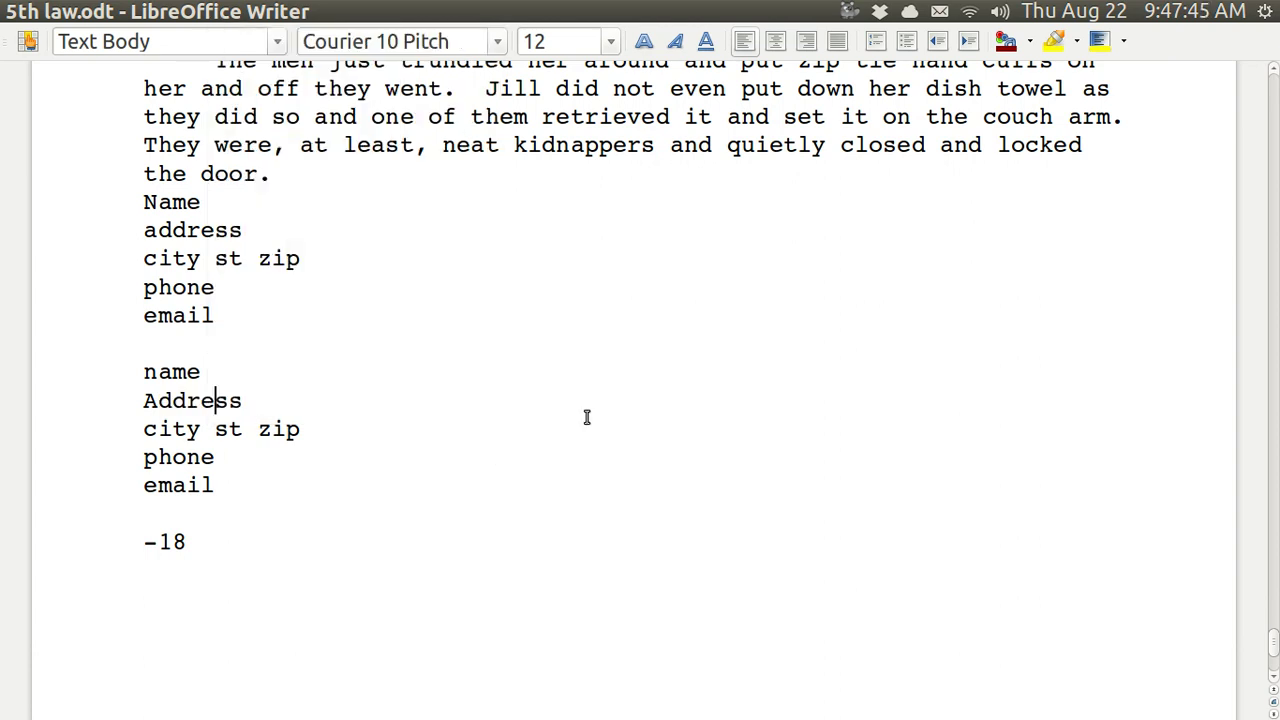